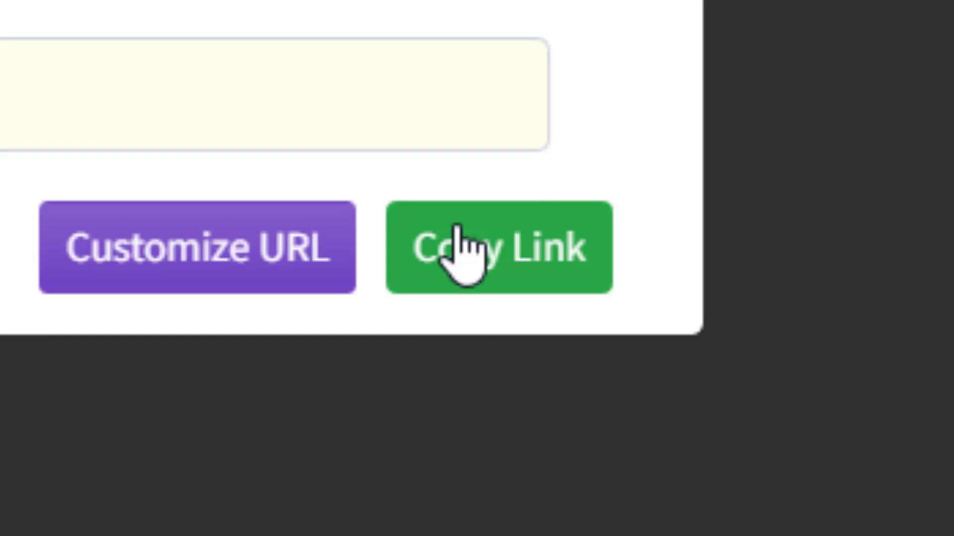
- Copy the CPAGrip locker's shareable link and focus the 'Paste your link' field
left_click(507, 257)
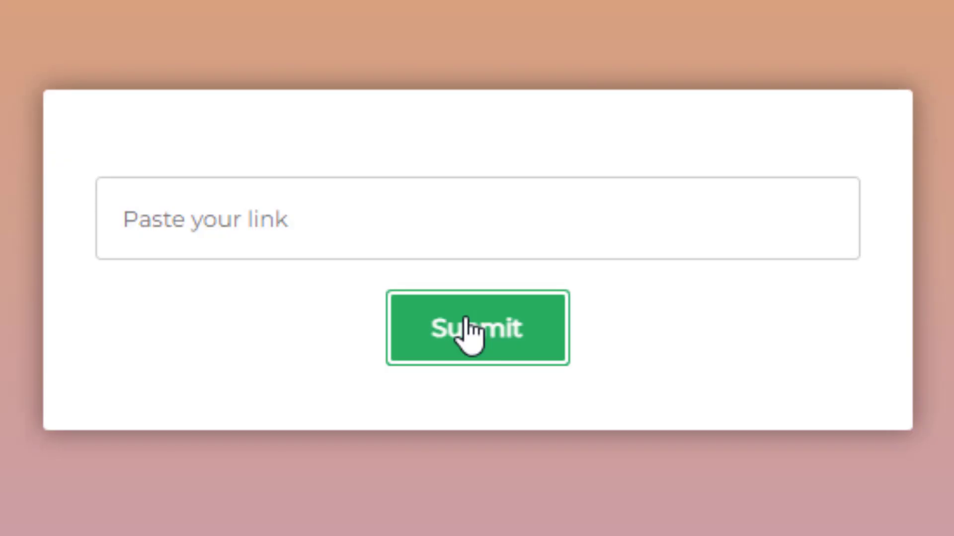
left_click(224, 216)
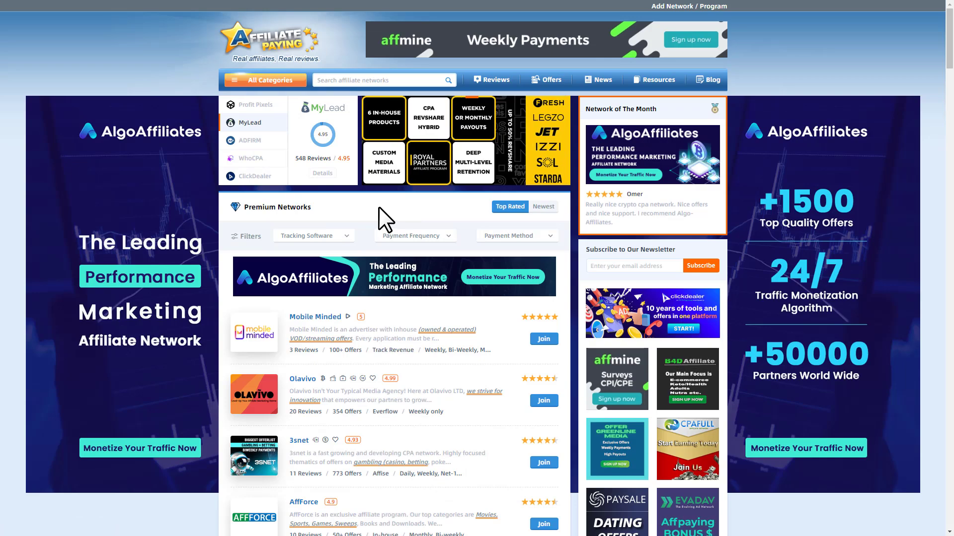
scroll(329, 291, "down", 3)
scroll(397, 281, "down", 2)
scroll(368, 279, "down", 2)
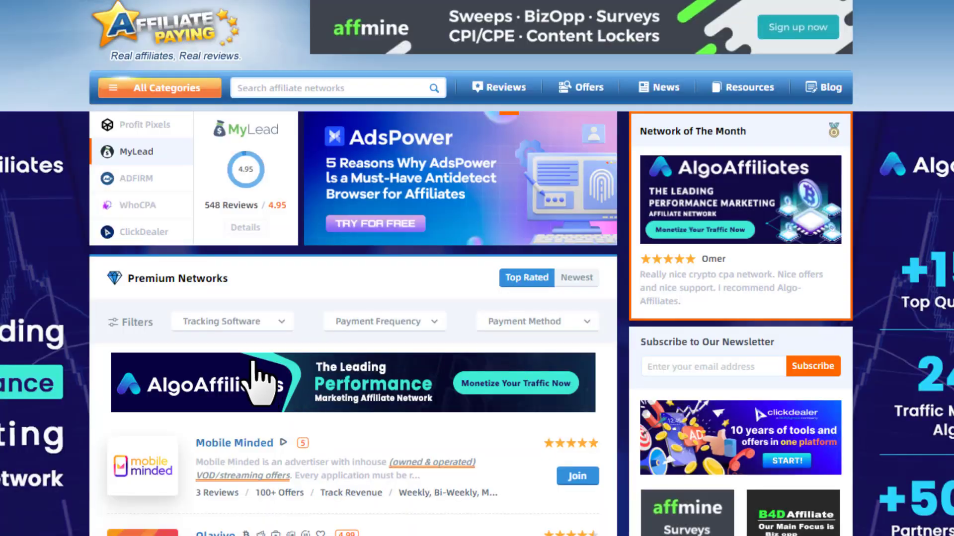
- Preview the Tracking Software, Payment Frequency, Payment Method filters and All Categories list
left_click(235, 321)
left_click(384, 321)
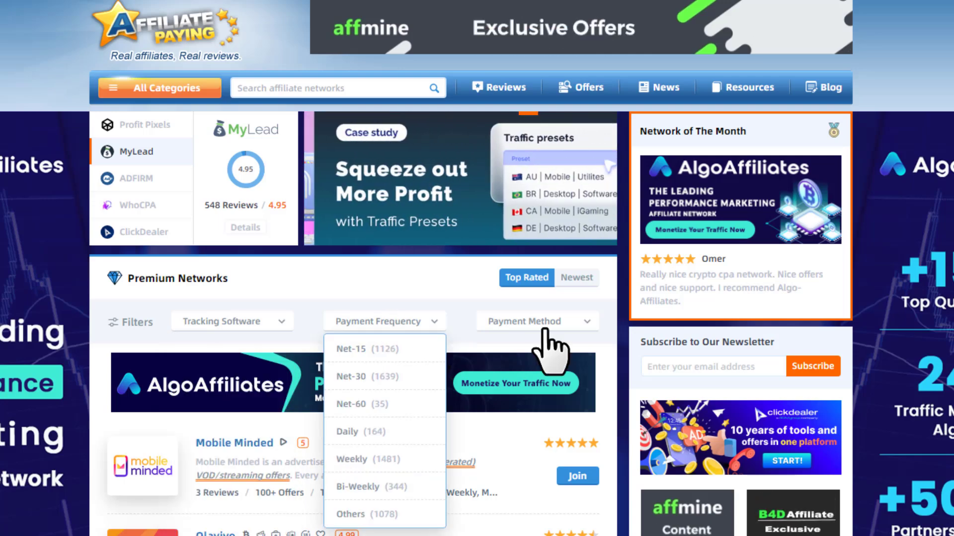
left_click(537, 321)
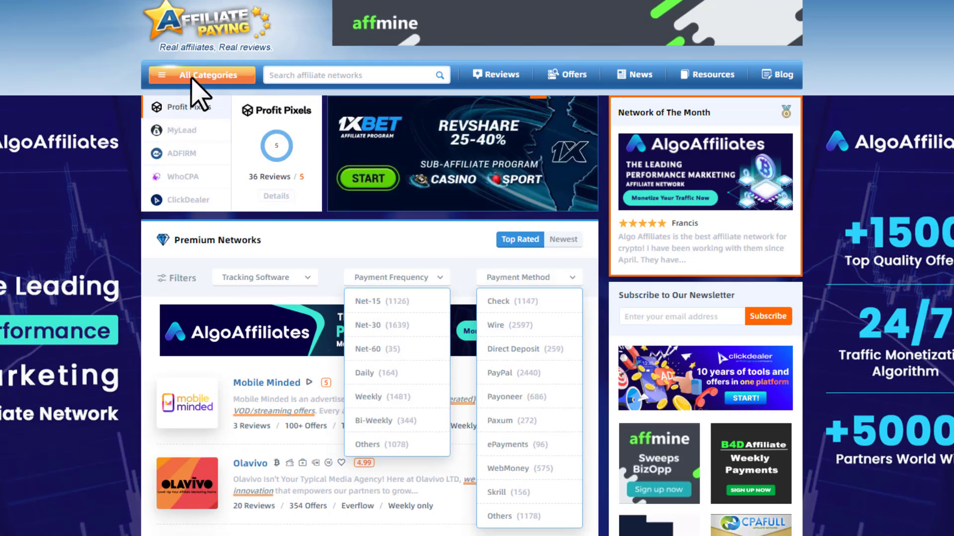
left_click(199, 82)
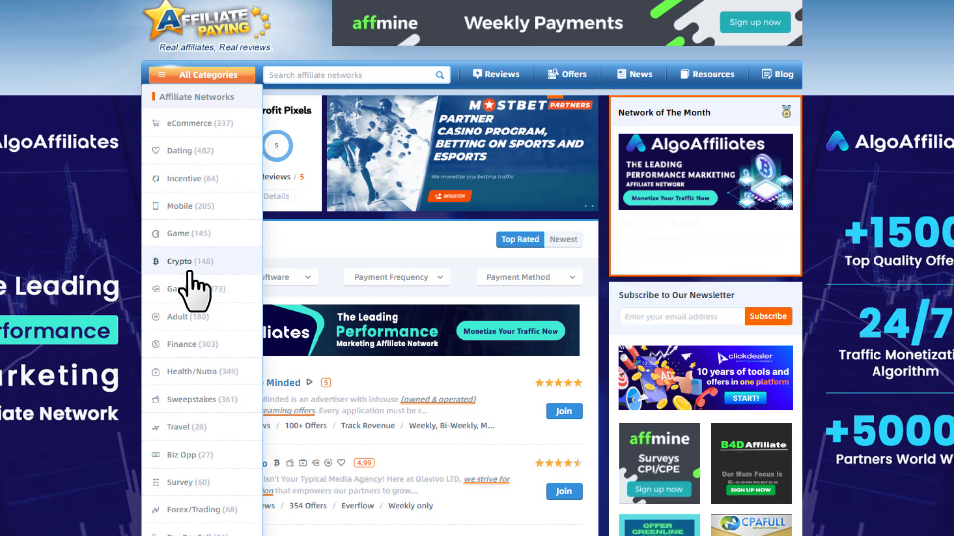
left_click(314, 237)
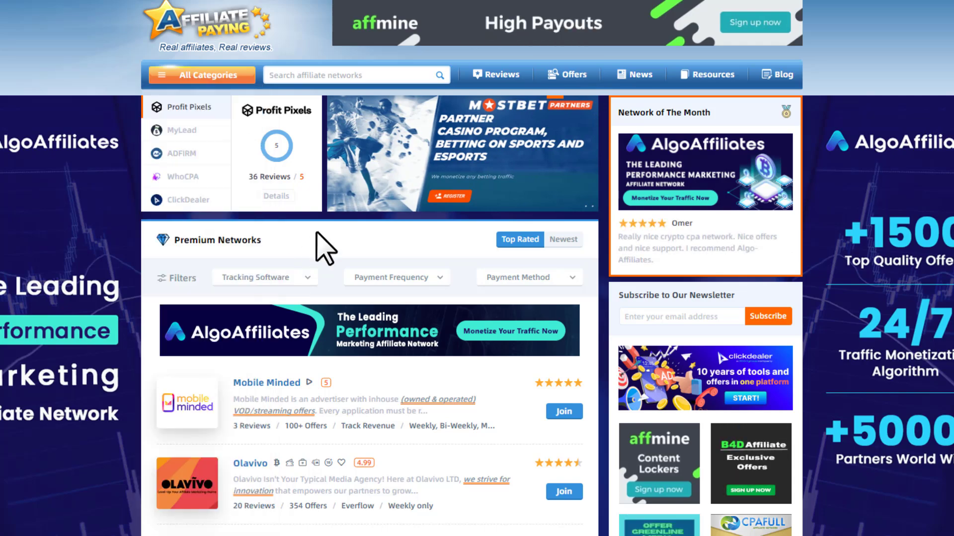
scroll(363, 365, "down", 3)
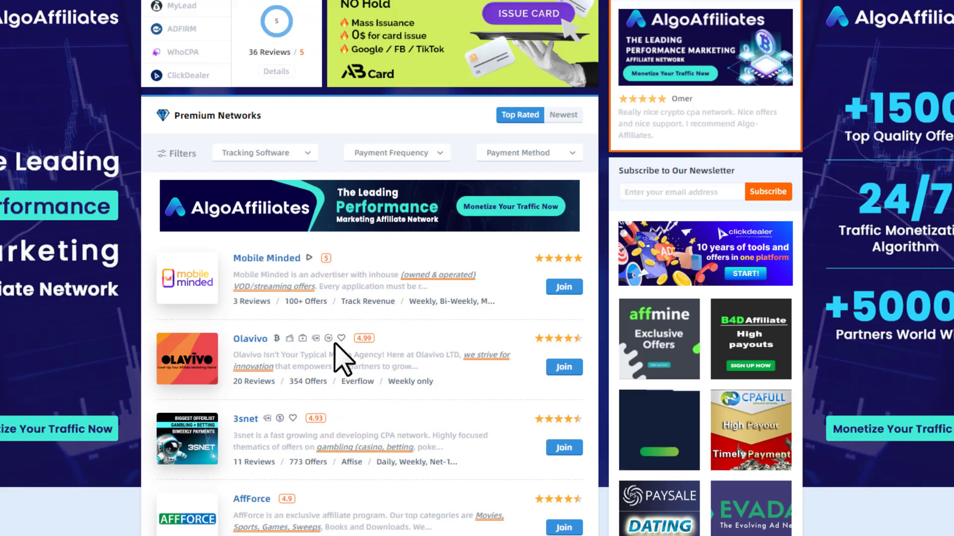
scroll(344, 357, "down", 3)
scroll(342, 358, "down", 3)
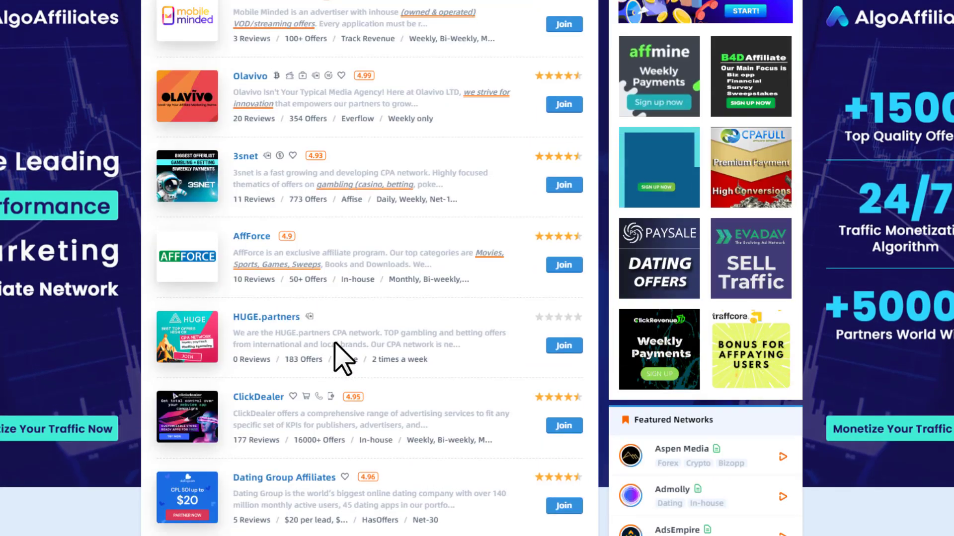
scroll(341, 351, "down", 2)
scroll(342, 358, "down", 2)
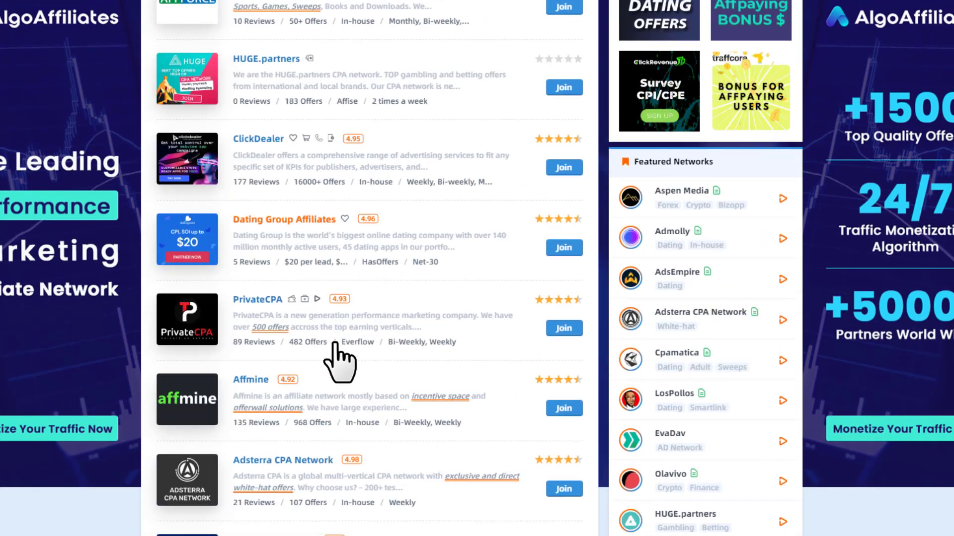
scroll(342, 350, "down", 1)
scroll(341, 343, "down", 2)
scroll(341, 343, "down", 2)
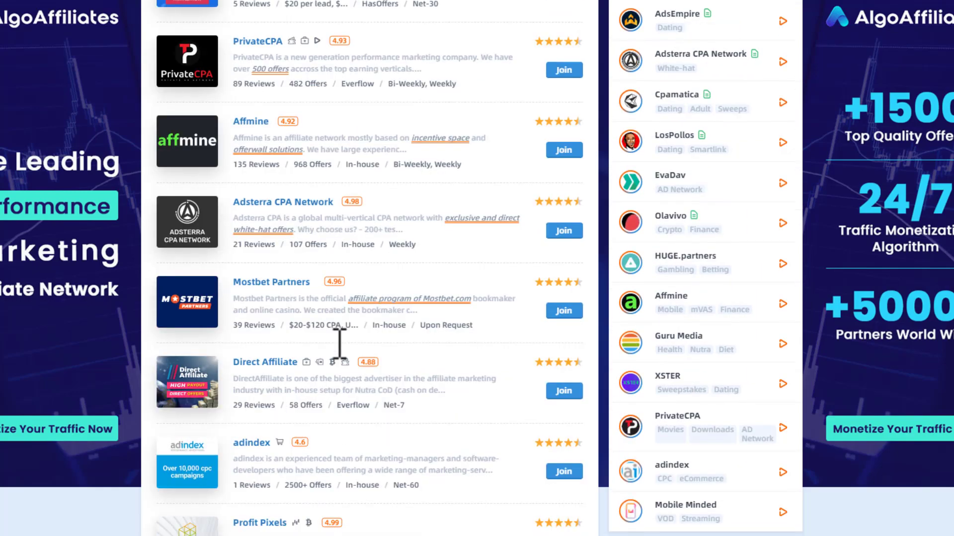
scroll(341, 343, "down", 1)
scroll(341, 343, "down", 2)
scroll(340, 344, "down", 2)
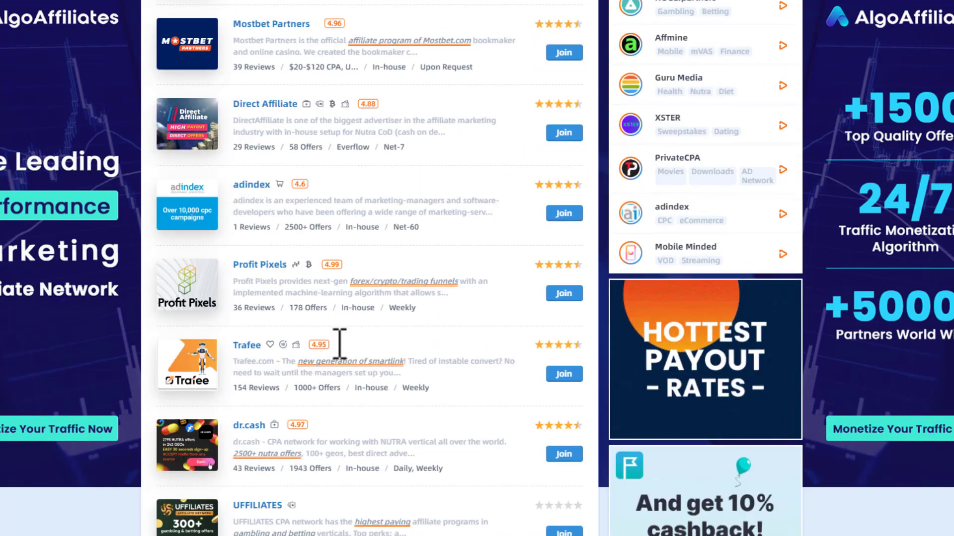
scroll(339, 343, "down", 1)
scroll(298, 373, "down", 2)
scroll(302, 425, "down", 2)
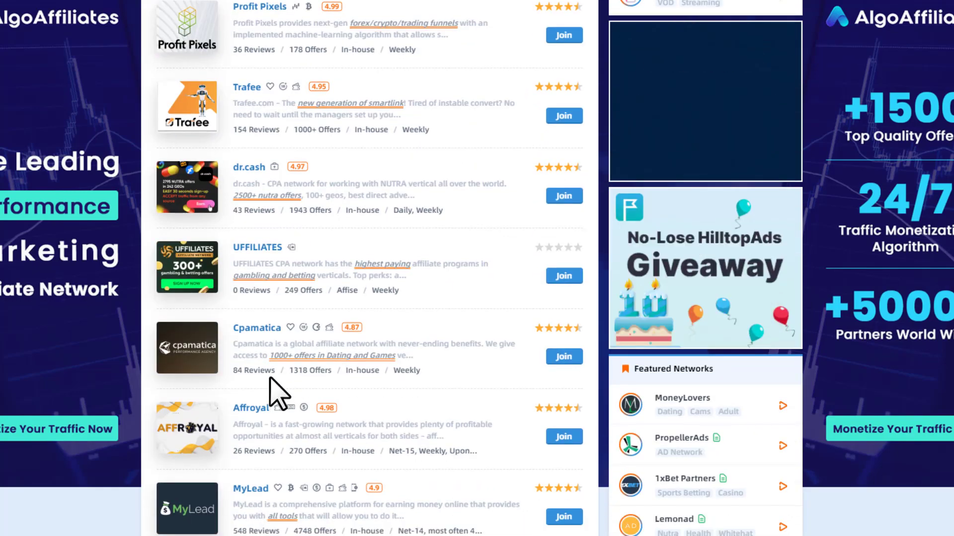
scroll(290, 403, "down", 1)
scroll(283, 395, "down", 1)
scroll(279, 391, "down", 1)
scroll(280, 393, "down", 1)
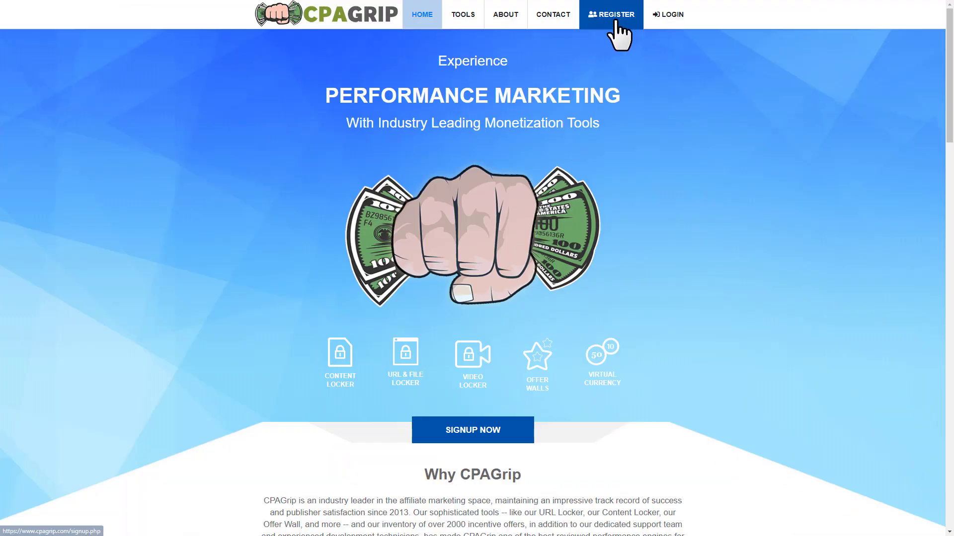
- Bring up CPAGrip's sign-up form from the REGISTER link
left_click(616, 15)
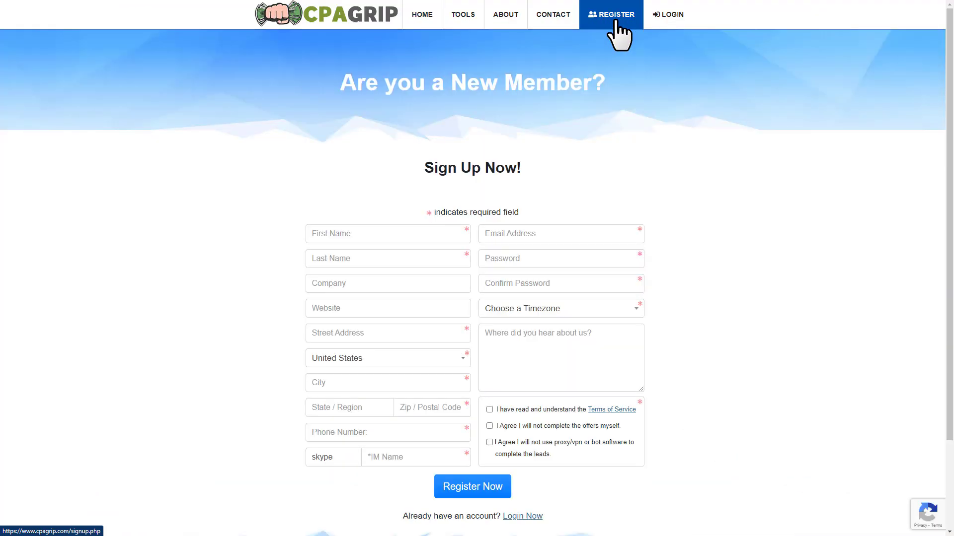
scroll(454, 187, "down", 2)
scroll(456, 189, "up", 2)
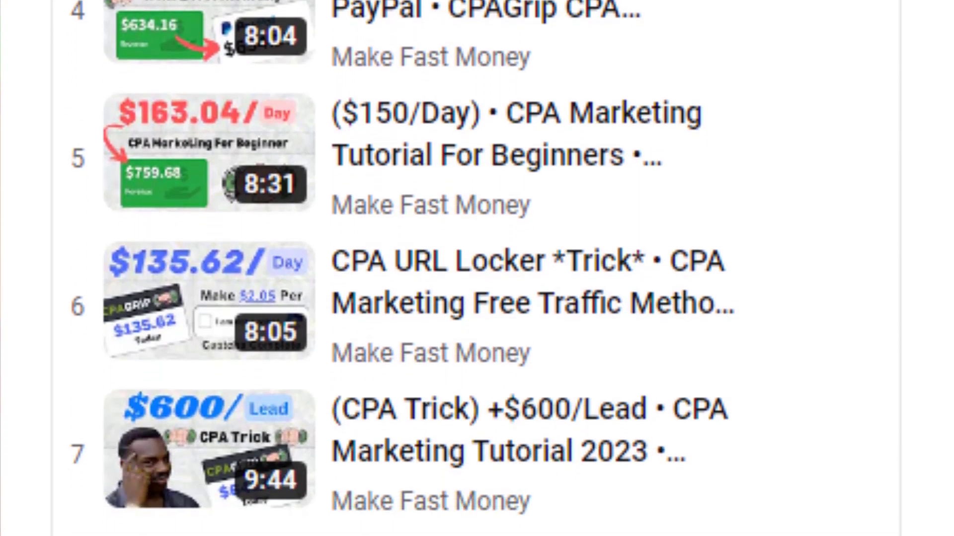
scroll(488, 133, "down", 2)
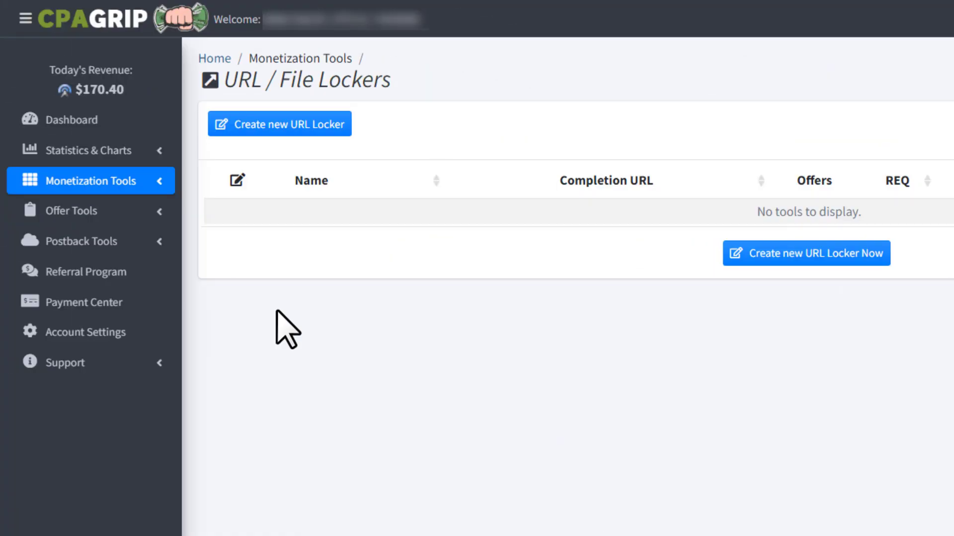
- Create a new URL Locker under Monetization Tools, agreeing to the Terms of Service
left_click(119, 182)
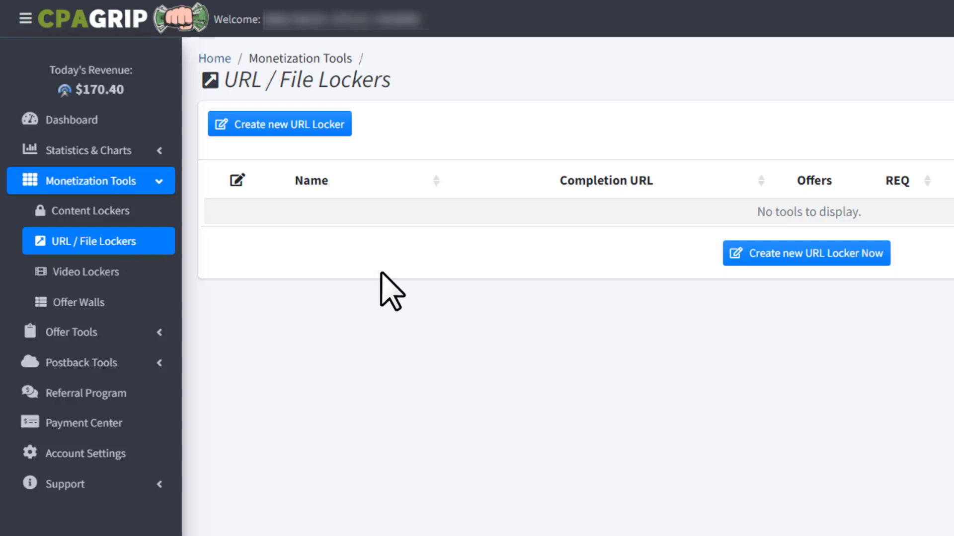
left_click(299, 128)
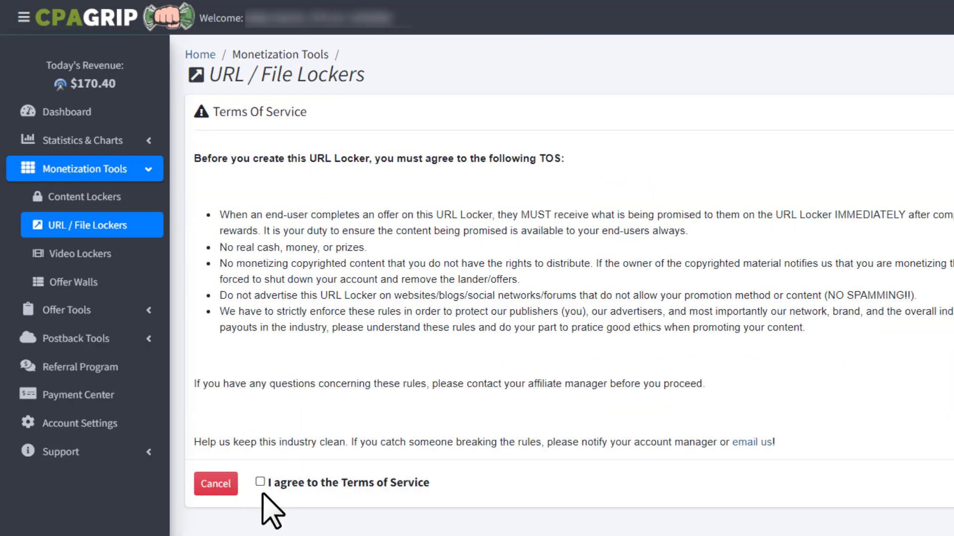
left_click(260, 484)
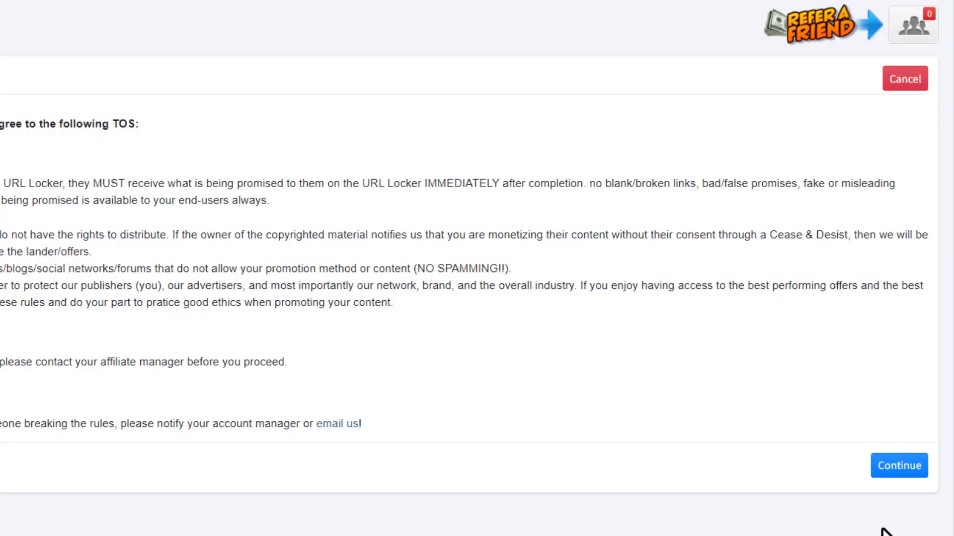
left_click(899, 465)
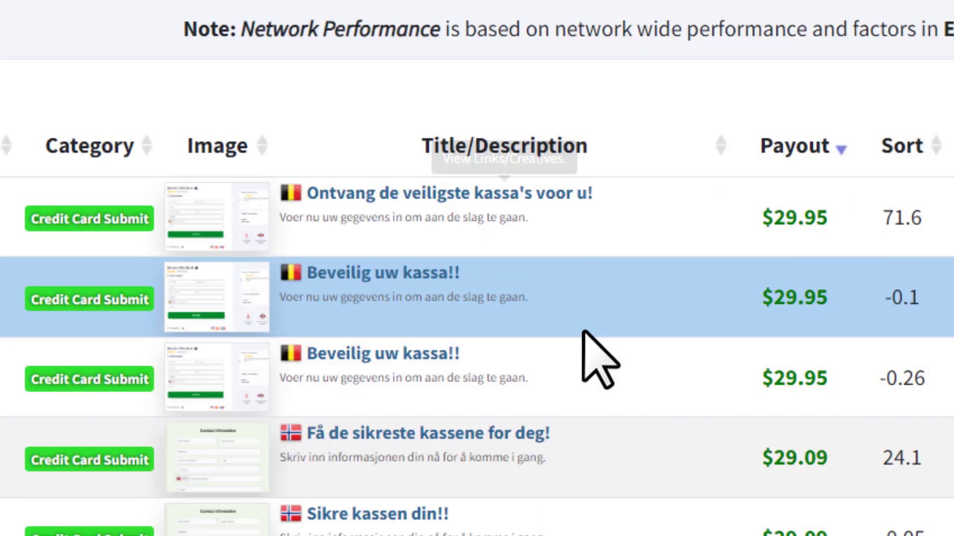
scroll(599, 360, "down", 2)
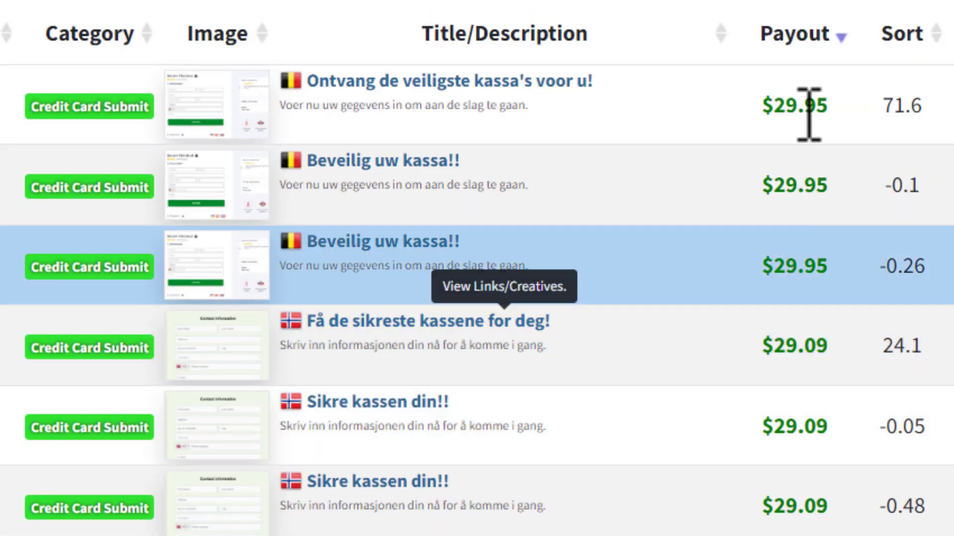
- Highlight the top offers' $29.95 values in the Payout column
left_click_drag(761, 106, 829, 104)
left_click_drag(761, 186, 828, 188)
left_click(840, 195)
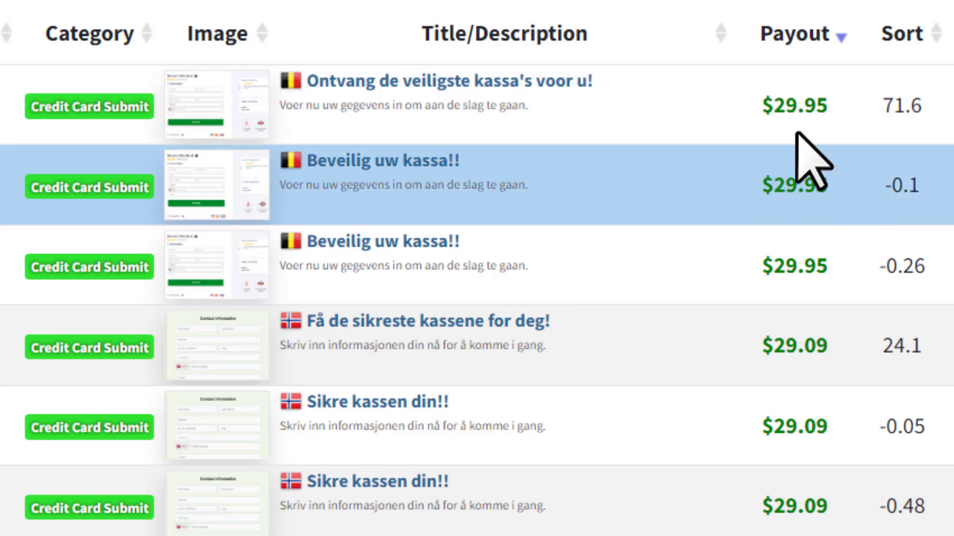
double_click(794, 105)
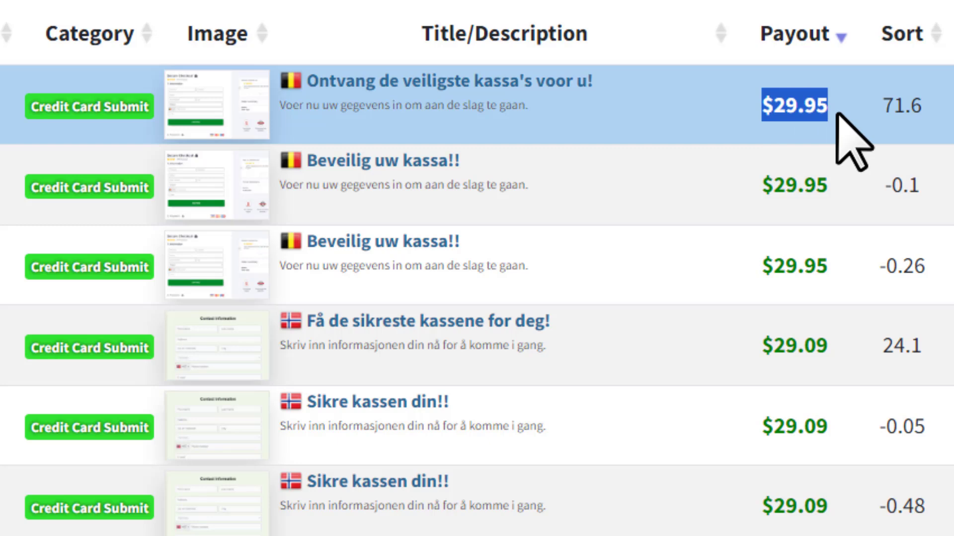
left_click(849, 138)
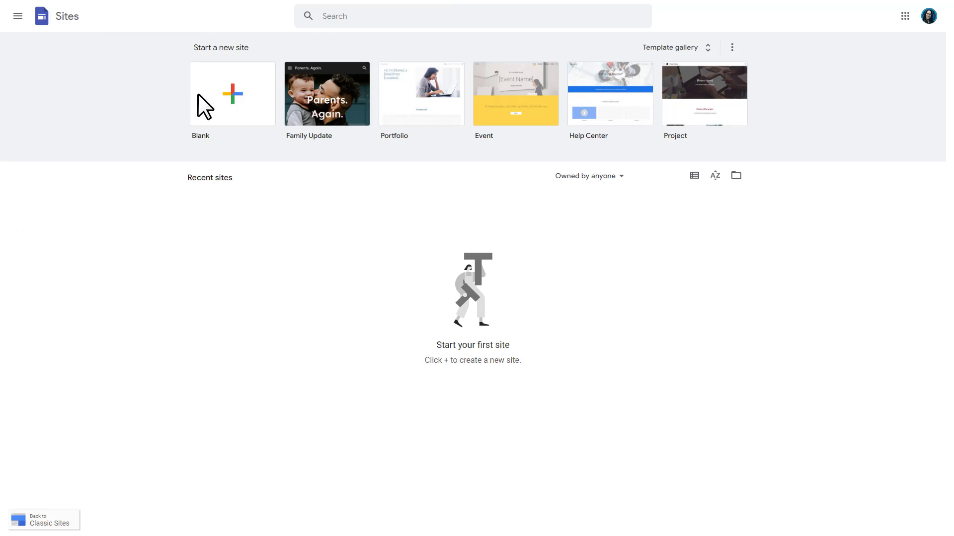
- Create a blank site, remove its header banner and add a text box
left_click(233, 96)
left_click(98, 122)
left_click(17, 140)
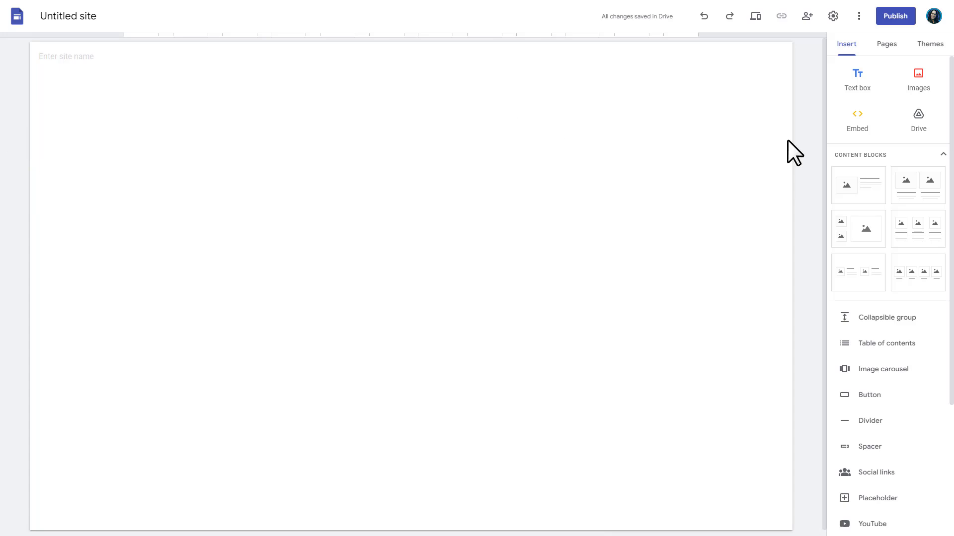
left_click(857, 79)
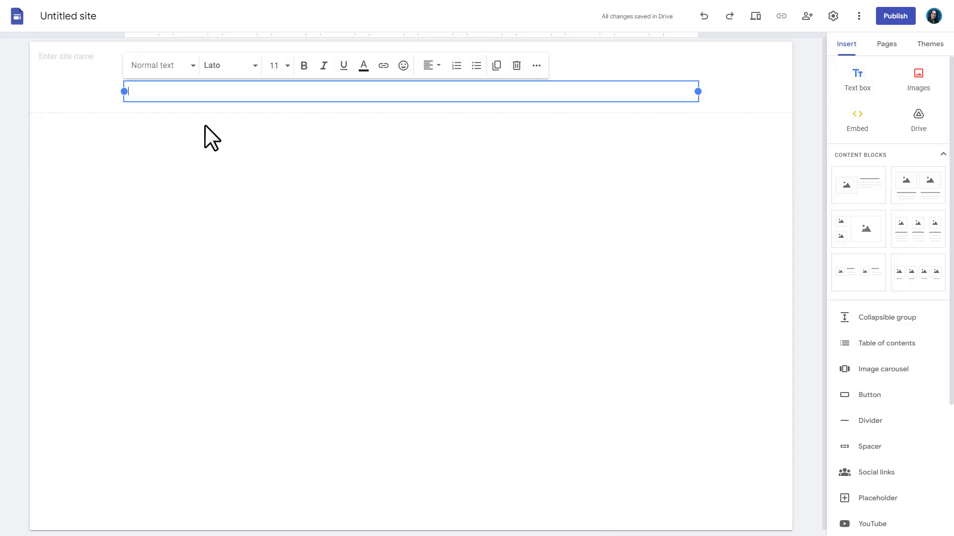
type("Complete 5K Instagram Followers In 24 Hours")
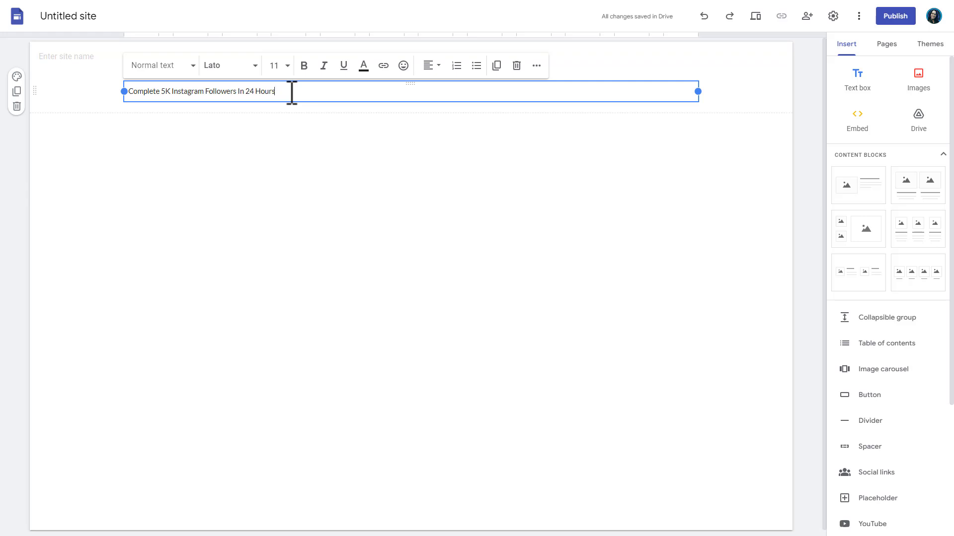
- Make 'Complete 5K Instagram Followers In 24 Hours' a bold, centred Title
key("ctrl+a")
left_click(161, 64)
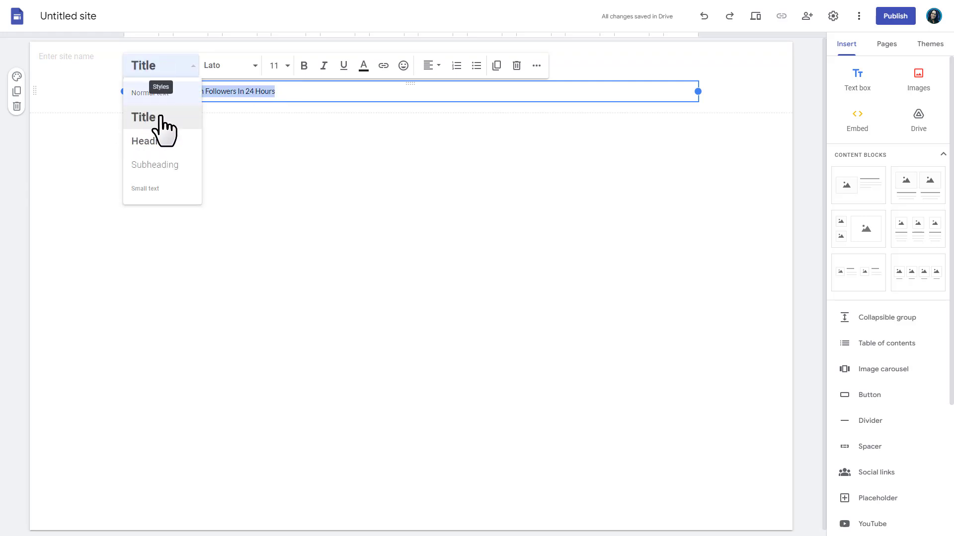
left_click(145, 117)
left_click(304, 65)
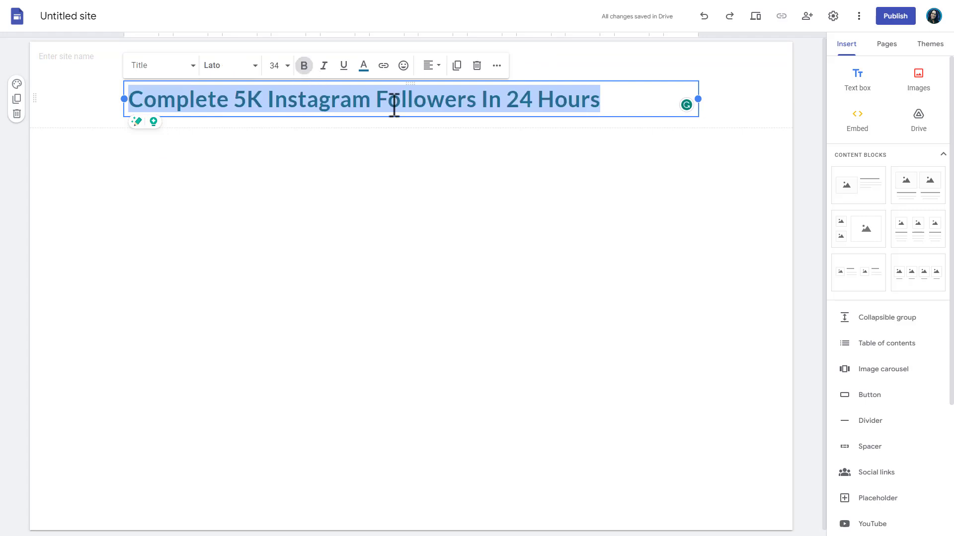
left_click(431, 65)
left_click(432, 117)
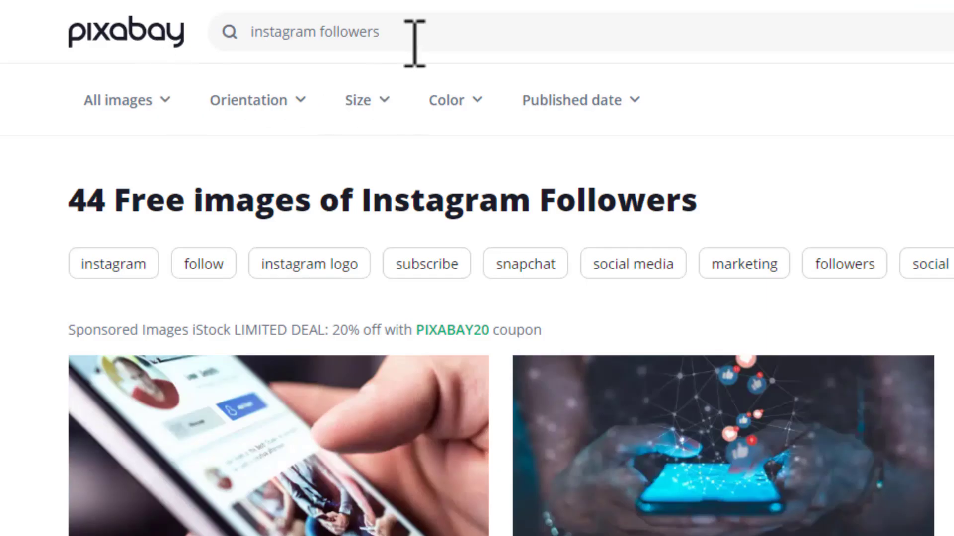
- Download Pixabay's 10k followers celebration image at 1280×853
left_click_drag(428, 32, 254, 32)
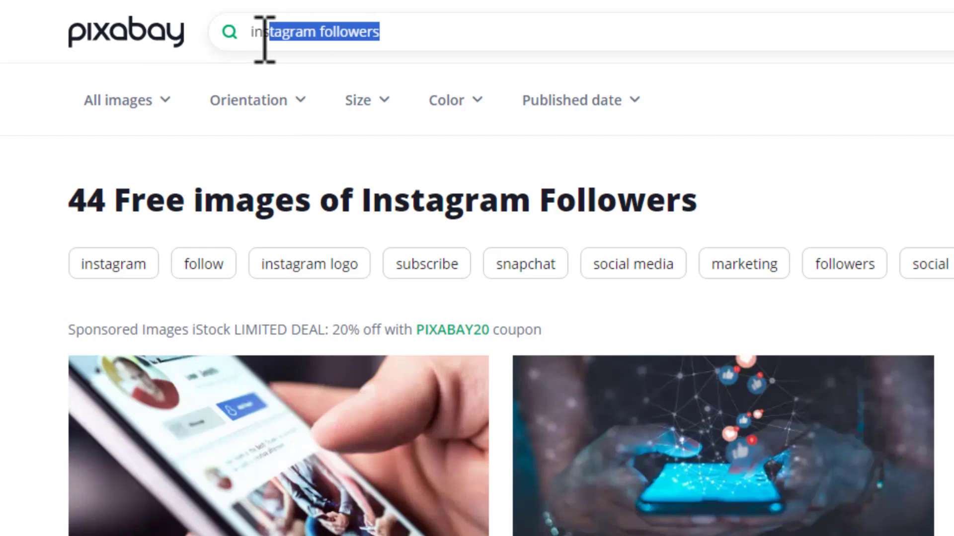
left_click(415, 32)
scroll(468, 228, "down", 4)
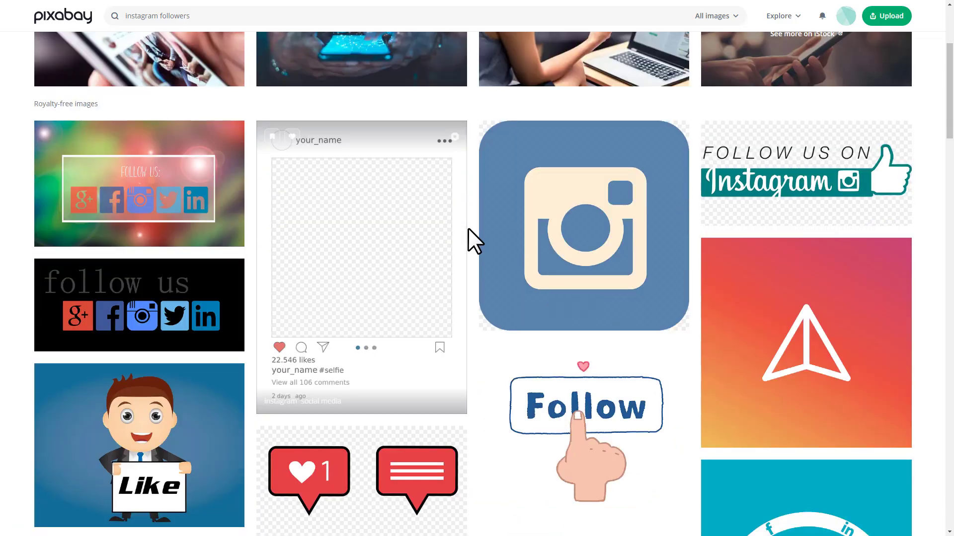
scroll(468, 228, "down", 3)
scroll(468, 228, "down", 3)
scroll(469, 228, "down", 3)
scroll(468, 229, "down", 3)
scroll(467, 228, "down", 3)
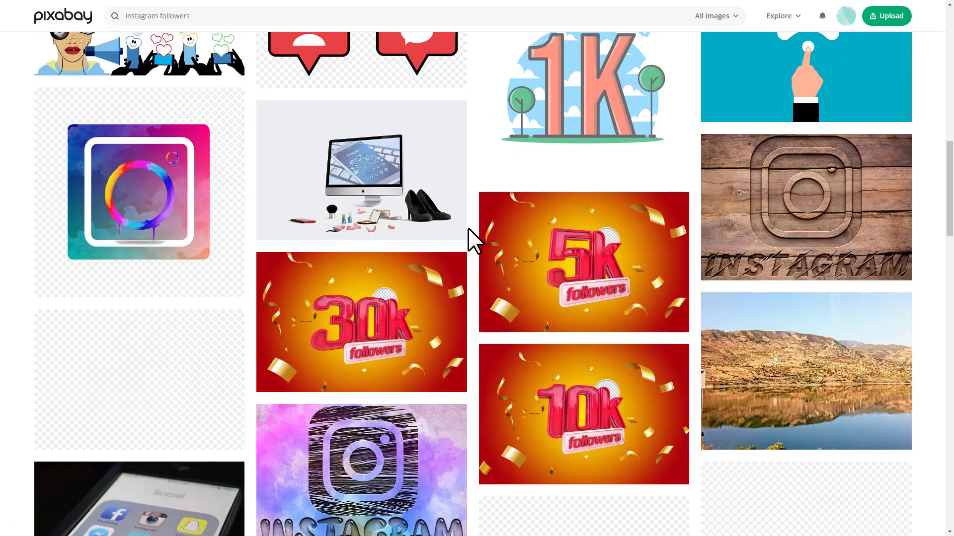
scroll(467, 228, "down", 3)
scroll(468, 228, "down", 3)
scroll(468, 229, "down", 3)
scroll(468, 228, "down", 3)
scroll(469, 228, "up", 3)
left_click(573, 201)
left_click(881, 60)
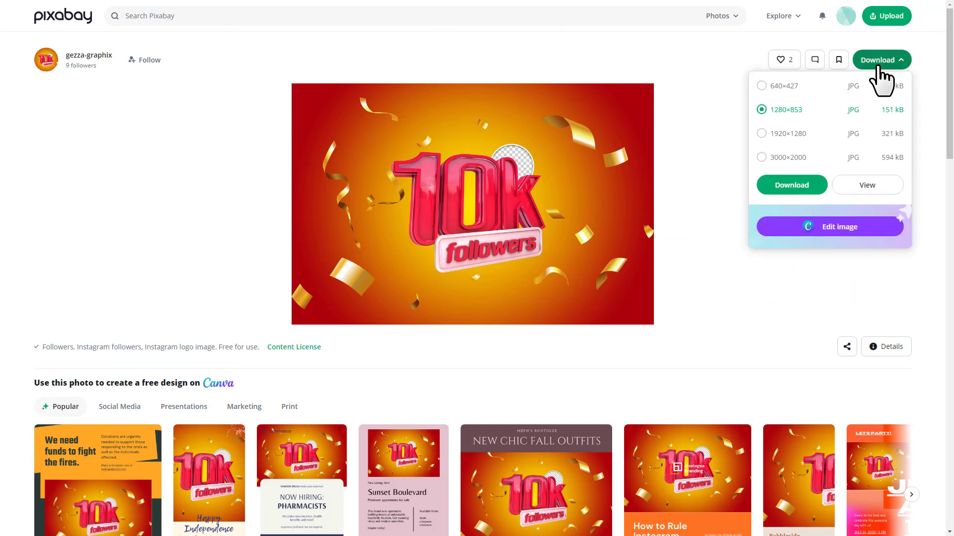
left_click(791, 185)
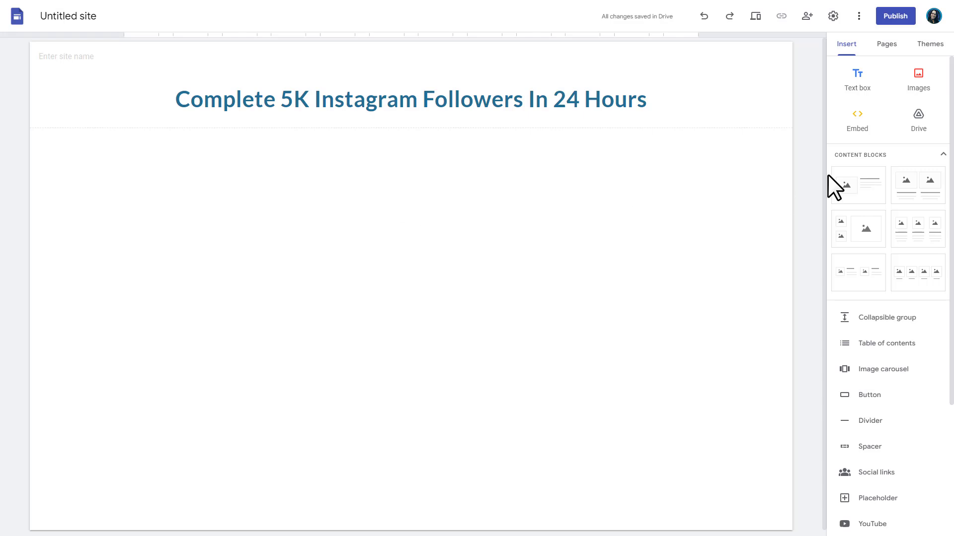
- Upload the 10k followers image, enlarge it and centre it below the headline
left_click(918, 79)
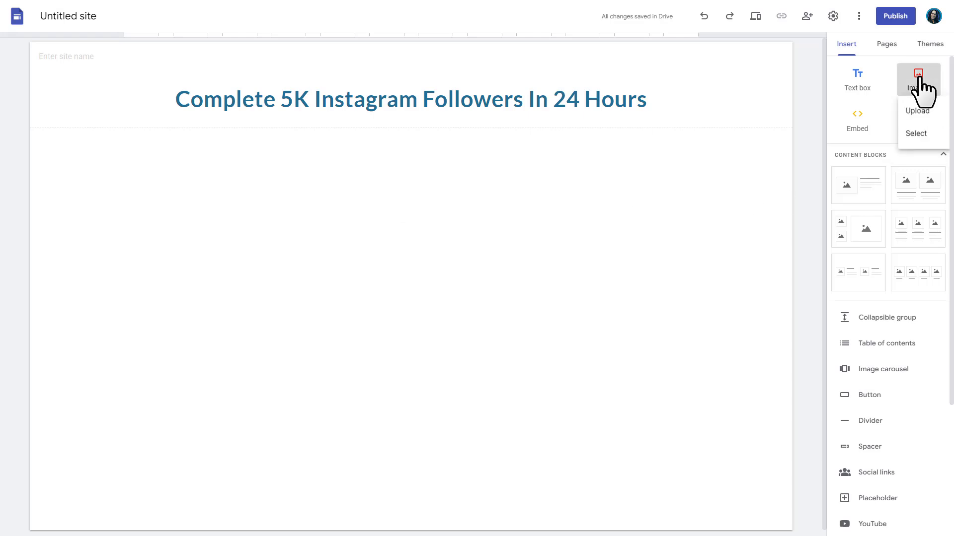
left_click(918, 112)
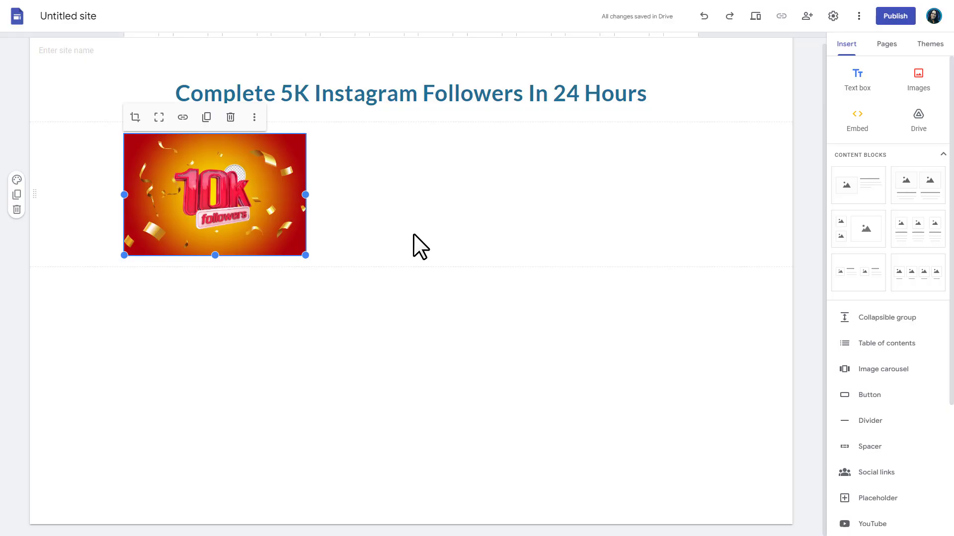
left_click_drag(305, 256, 648, 336)
left_click_drag(478, 242, 484, 241)
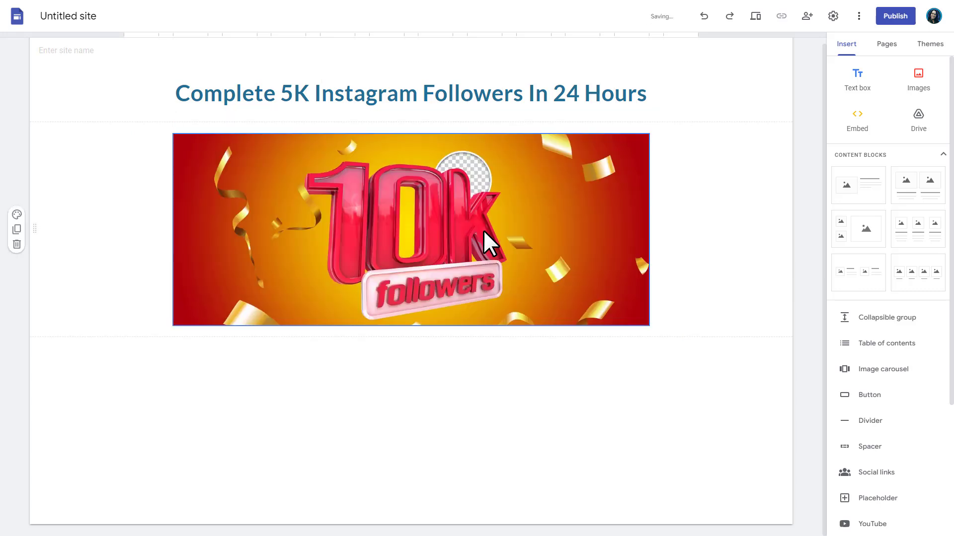
- Add a centred, size-18 intro paragraph, broken into two lines before 'Follow'
left_click(863, 81)
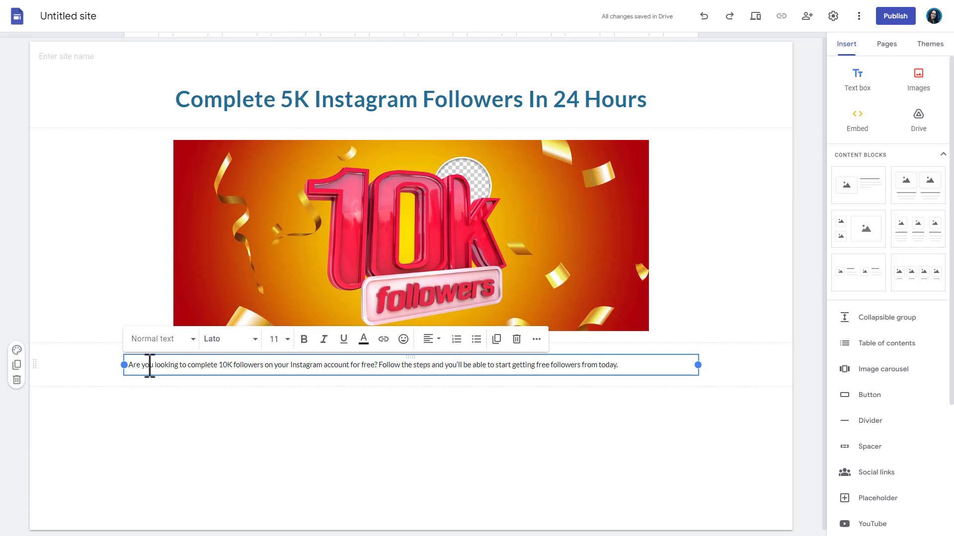
left_click_drag(629, 366, 127, 366)
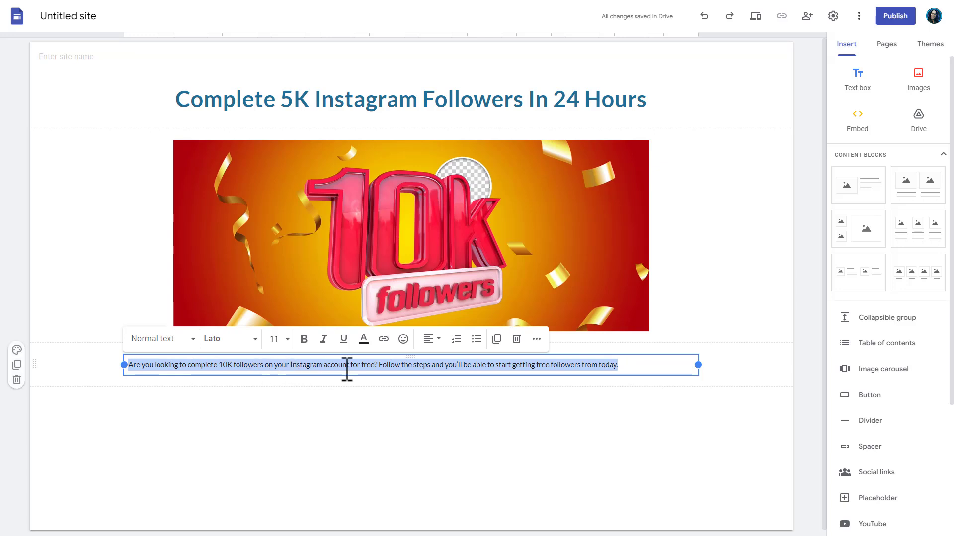
left_click(430, 338)
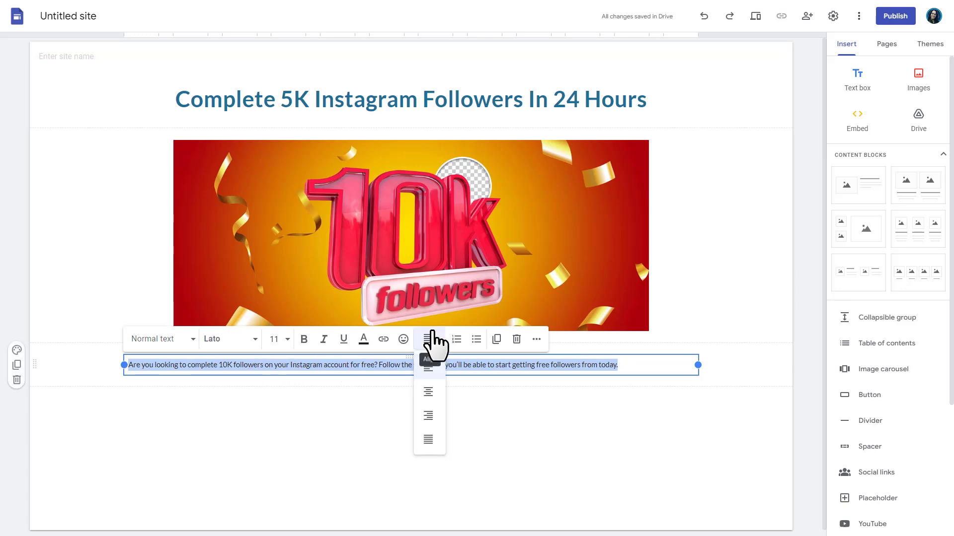
left_click(429, 389)
left_click(274, 339)
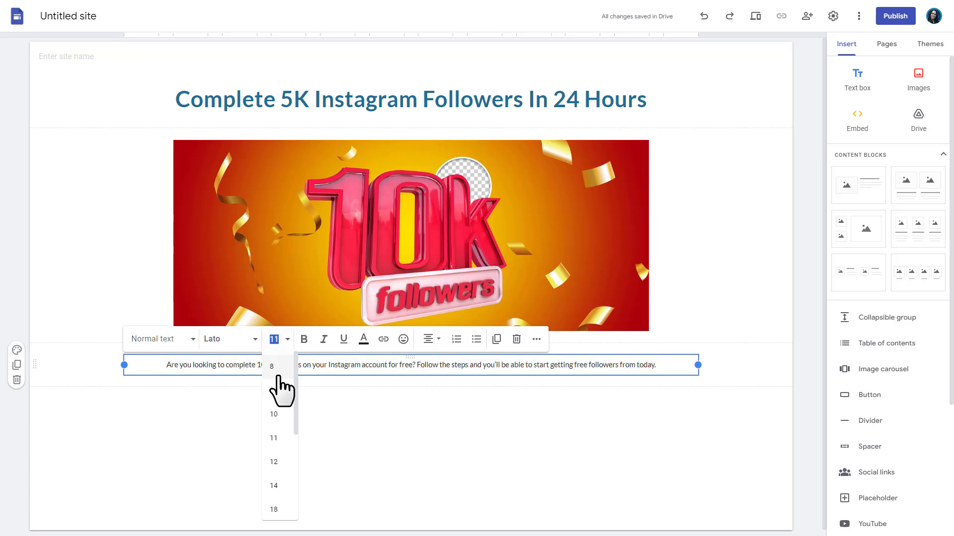
left_click(273, 460)
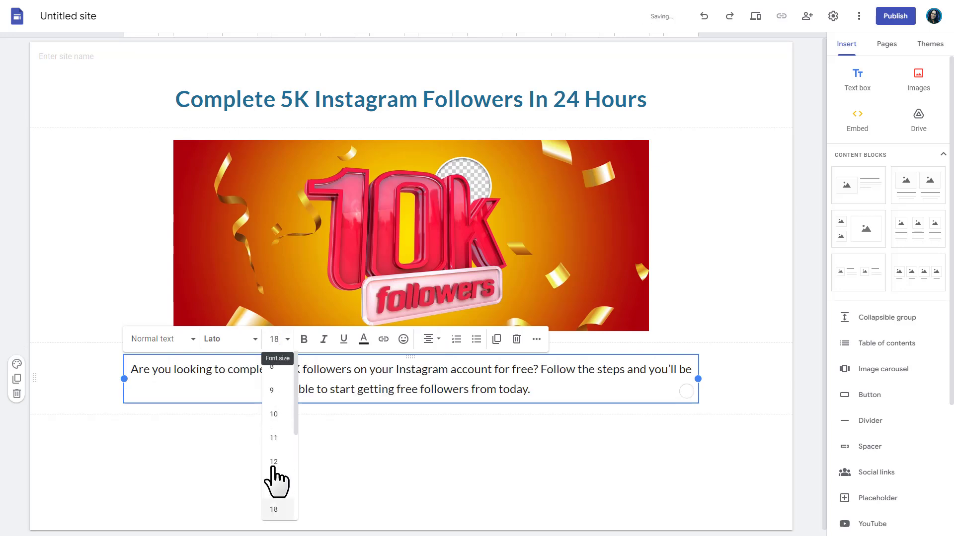
left_click(543, 373)
key("Return")
- Give the whole intro paragraph single line spacing
key("ctrl+a")
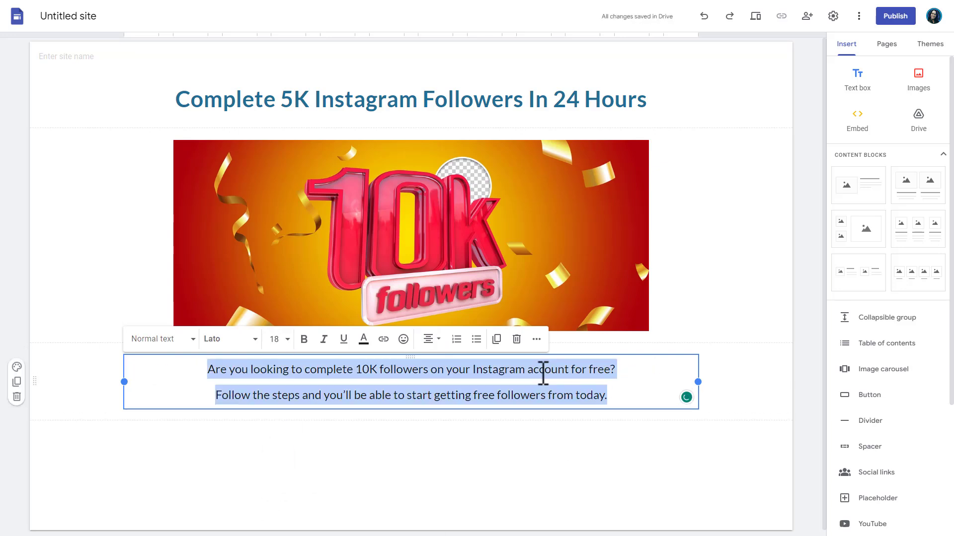
left_click(536, 340)
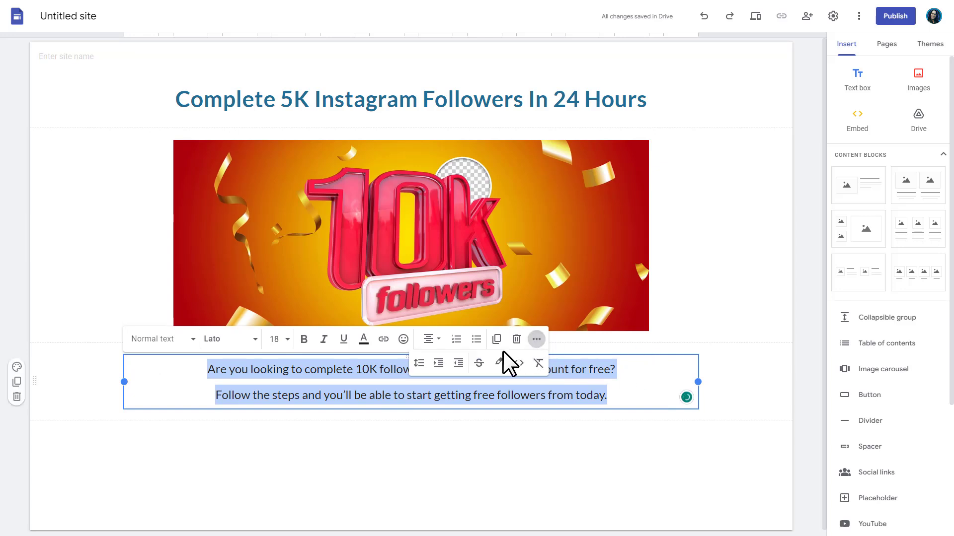
left_click(420, 364)
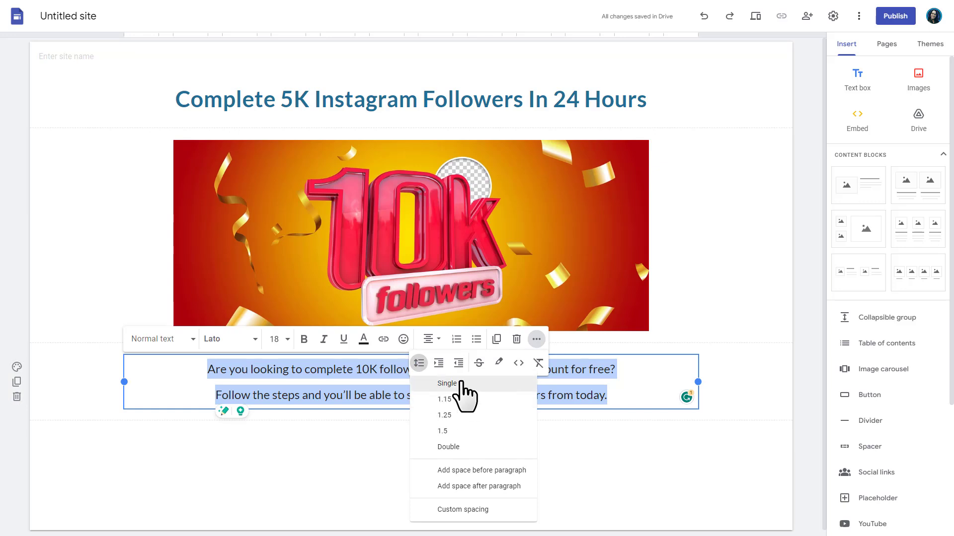
left_click(446, 383)
left_click(522, 422)
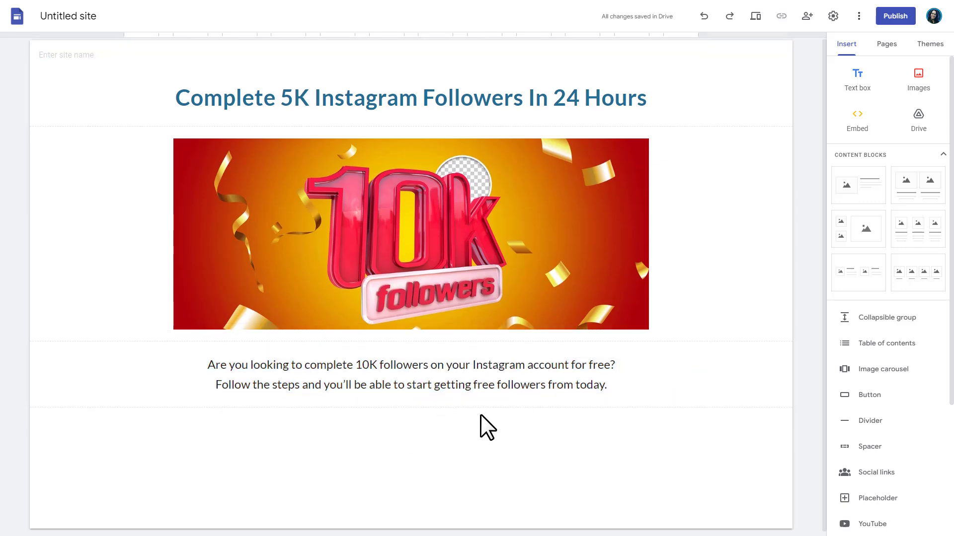
scroll(481, 415, "down", 1)
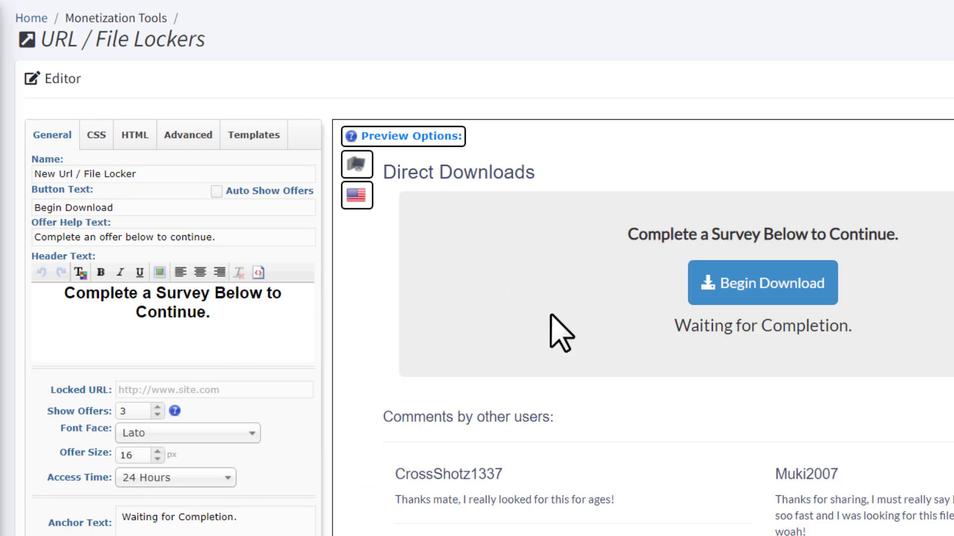
- Apply the Human Verification template to the locker
left_click(254, 135)
scroll(203, 257, "down", 2)
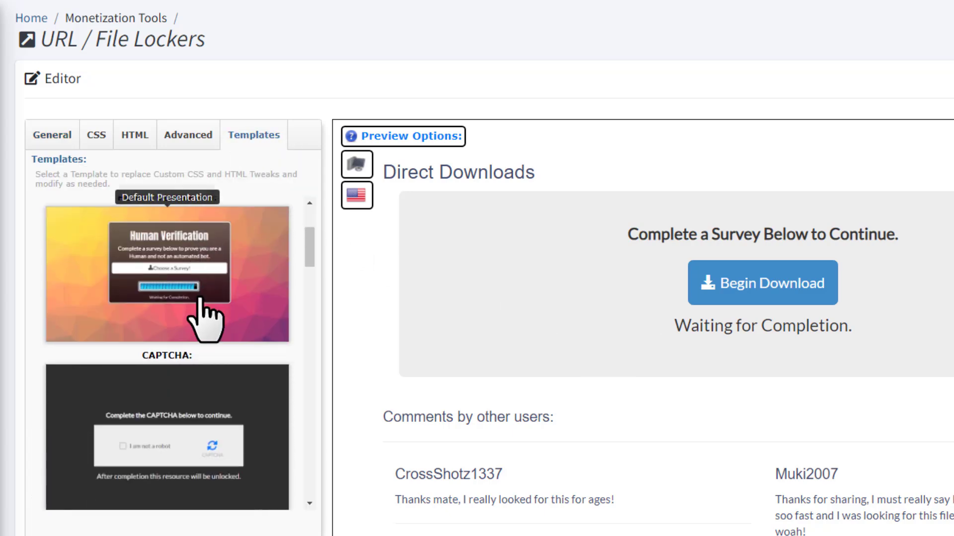
left_click(181, 276)
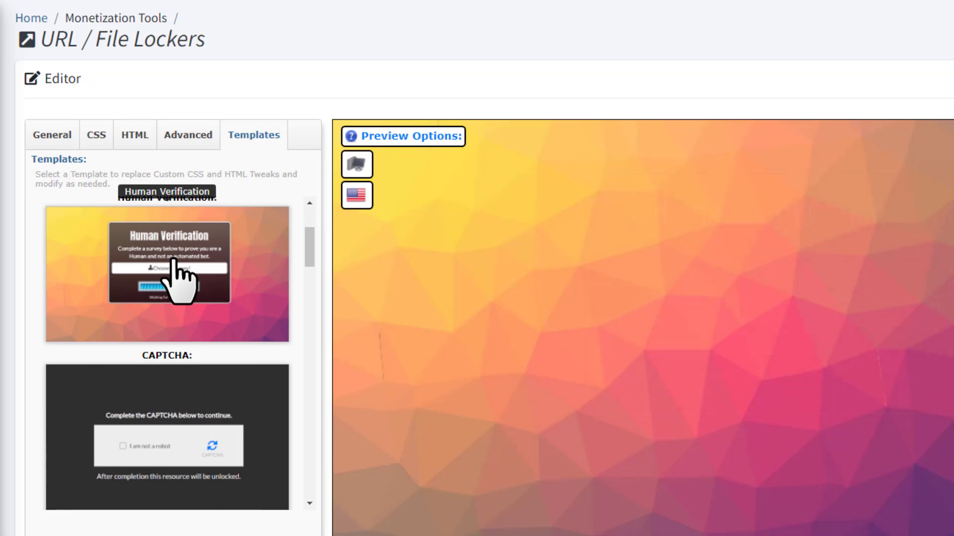
left_click(53, 135)
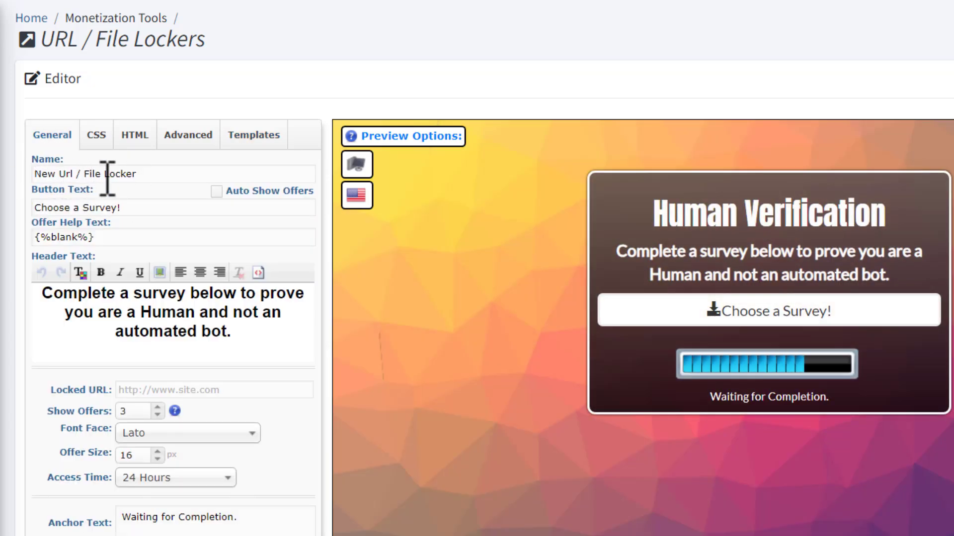
- Name the locker Instagram Followers, set button text Click Here, and replace the header
mouse_move(138, 174)
left_mouse_down()
mouse_move(35, 174)
mouse_move(155, 173)
left_mouse_up()
type("Instagram Followers")
left_click(155, 174)
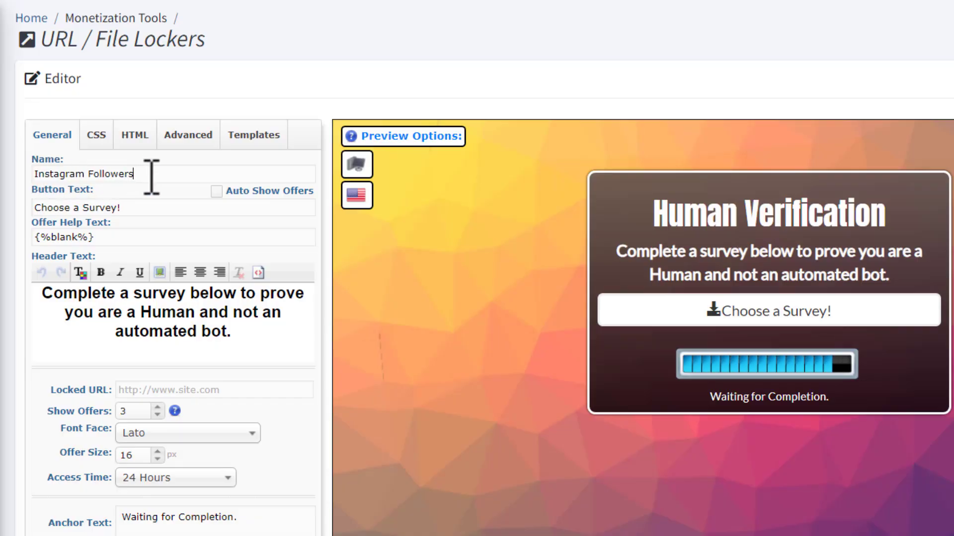
left_click_drag(124, 208, 30, 212)
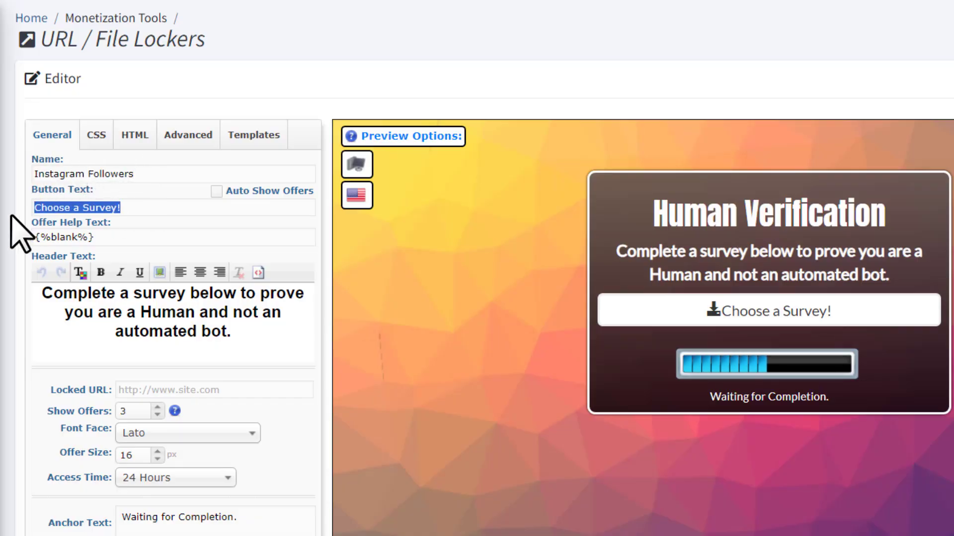
type("Click Here")
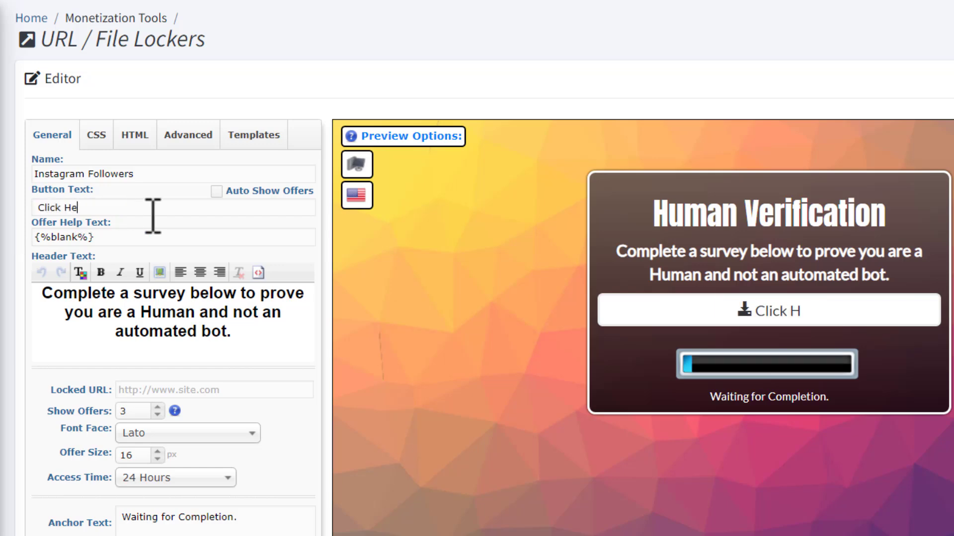
left_click_drag(239, 332, 38, 293)
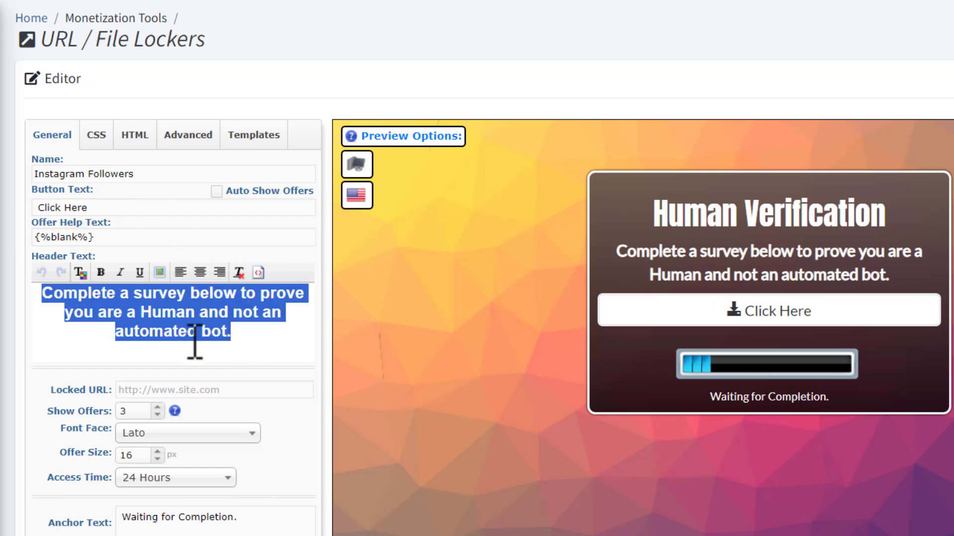
type("Complete a t")
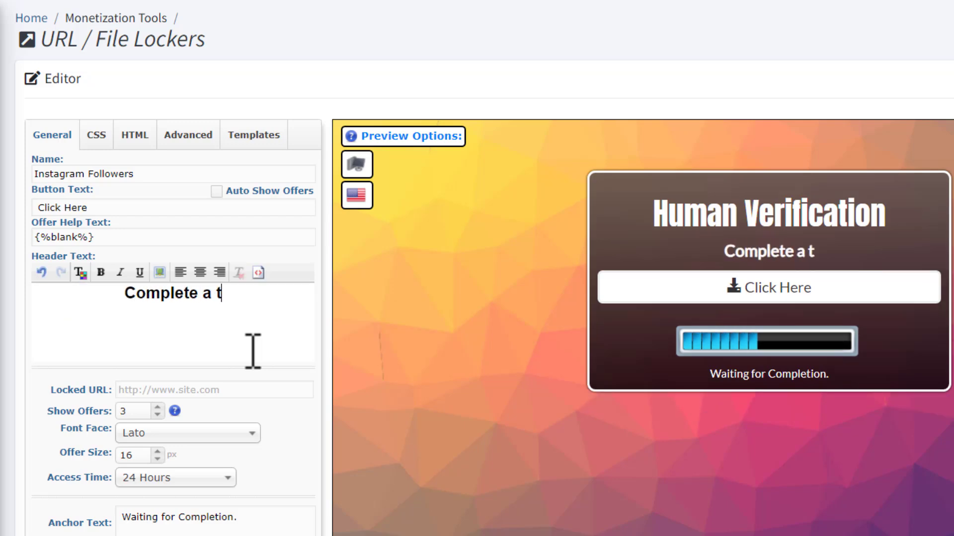
type("ask below and you'll be redirected")
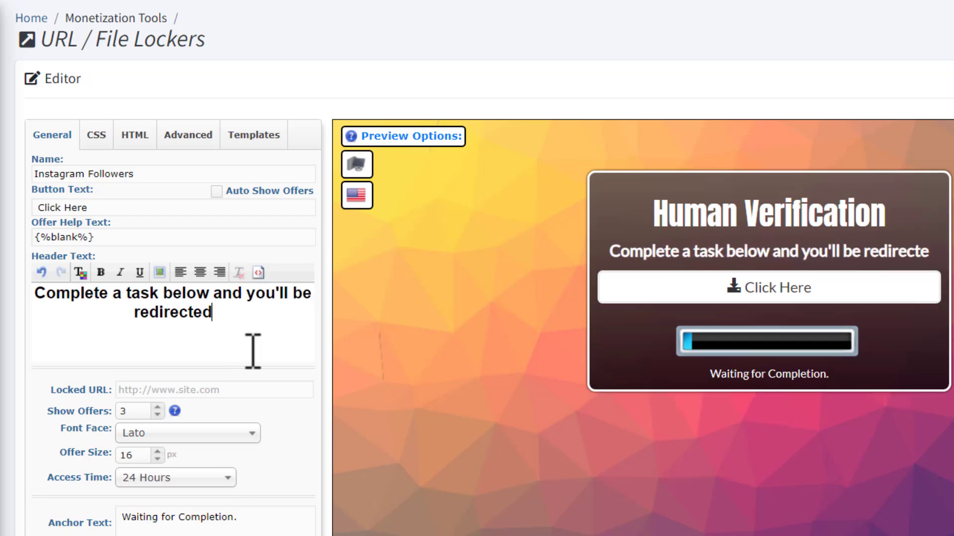
type(" to the followers panel.")
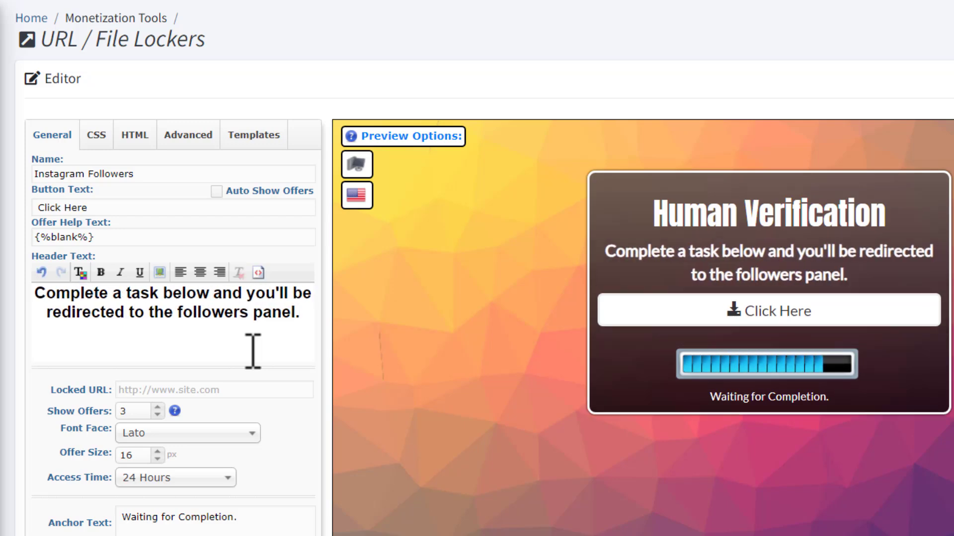
left_click(129, 389)
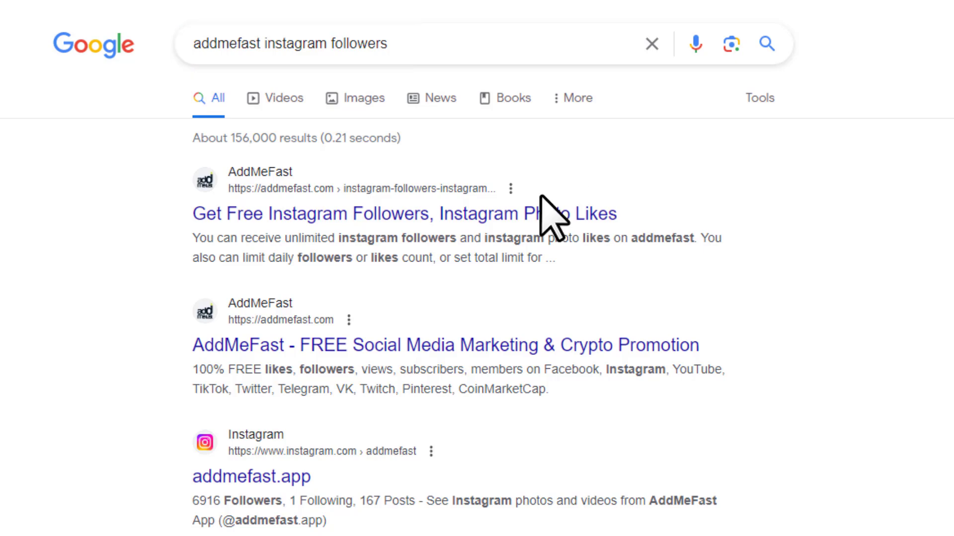
- Copy the link address of the first AddMeFast Instagram followers result
right_click(403, 214)
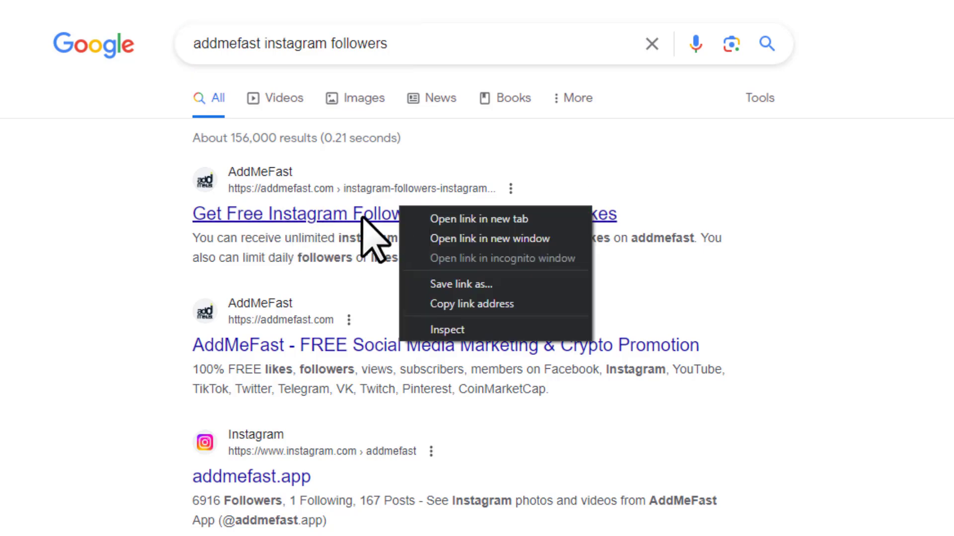
left_click(491, 305)
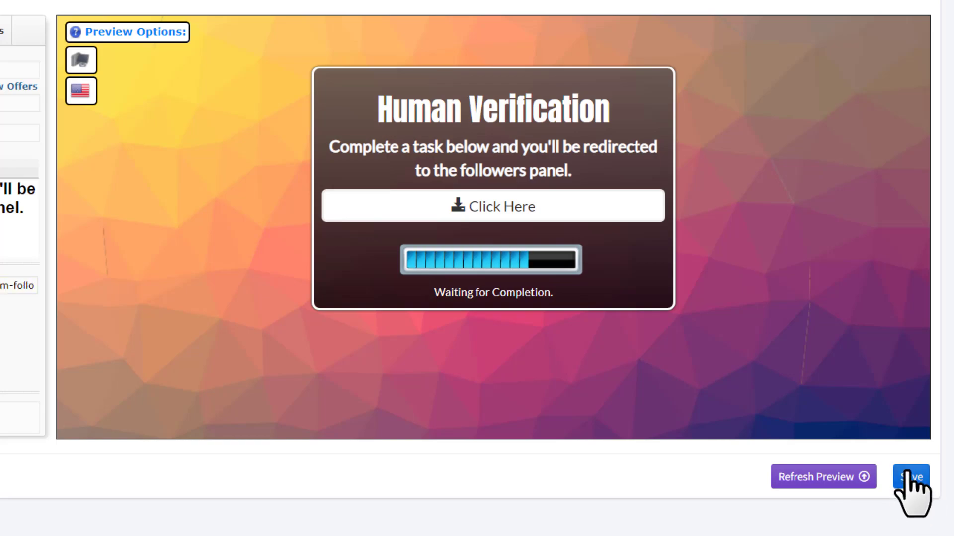
- Save the Instagram Followers locker and copy its generated playabledownloads.com link
left_click(911, 477)
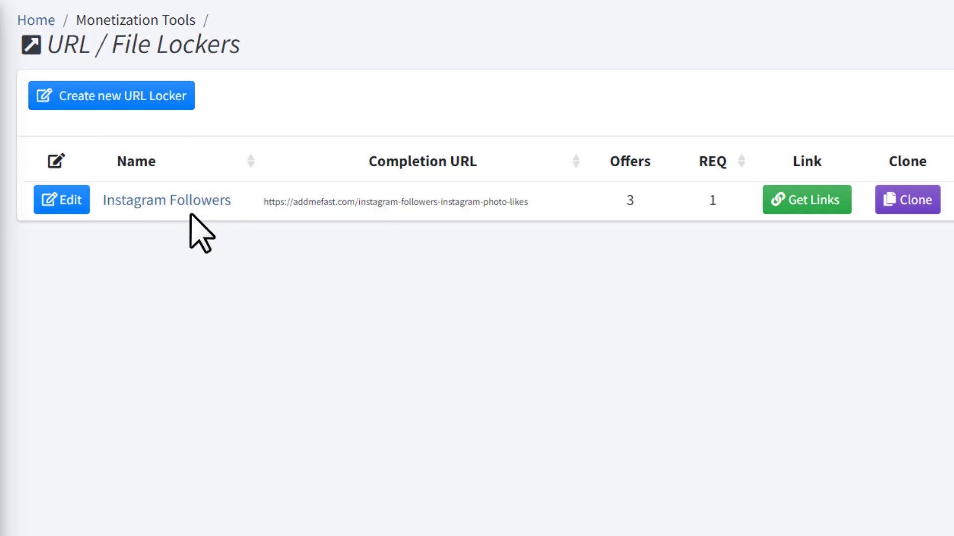
left_click(804, 201)
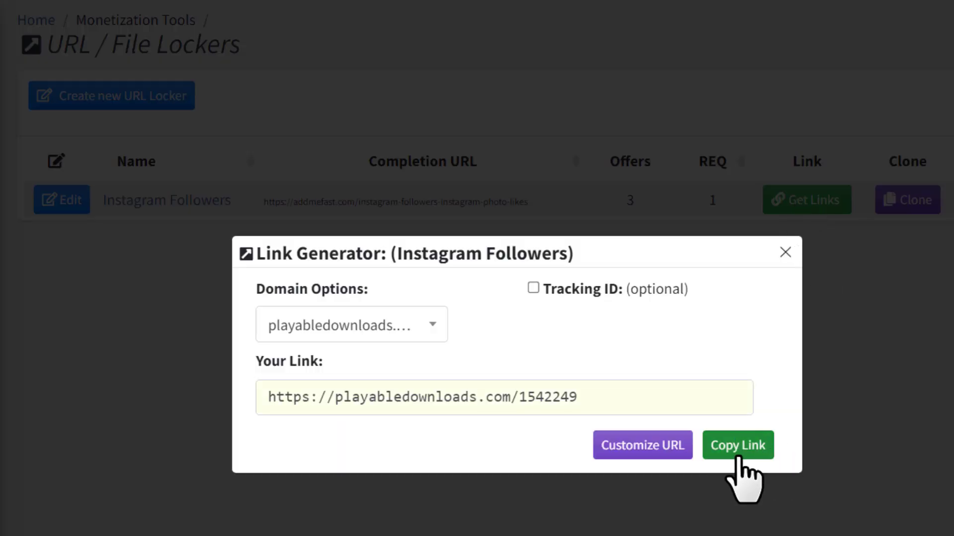
left_click(729, 457)
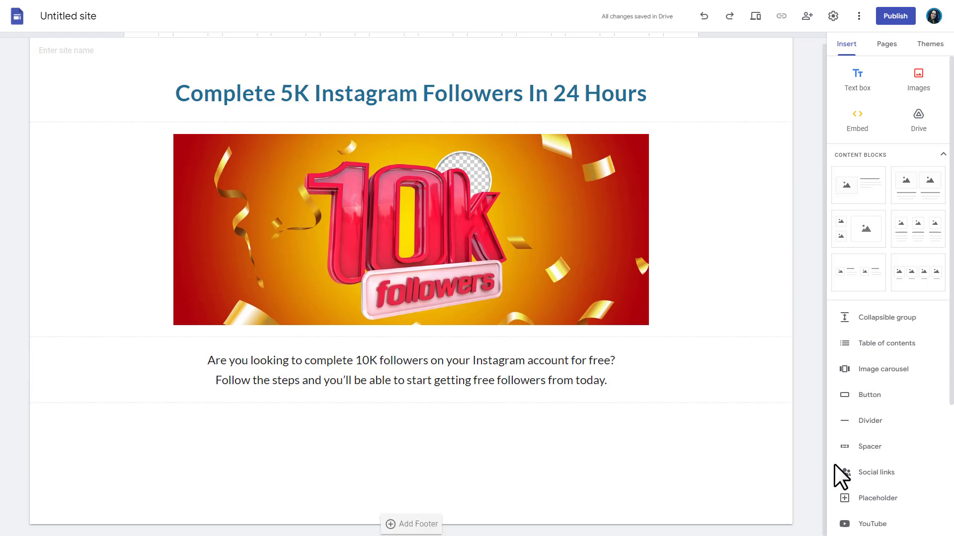
- Insert a 'Next Step >>' button linked to the locker URL and centre it below the intro
left_click(872, 395)
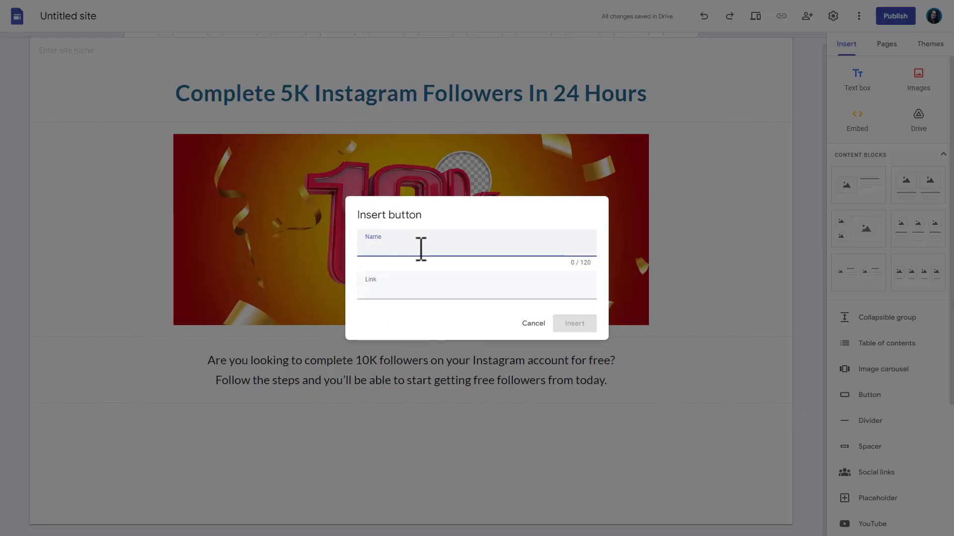
type("NextStep >>")
left_click(389, 289)
type("https://playabledownloads.com/1542249")
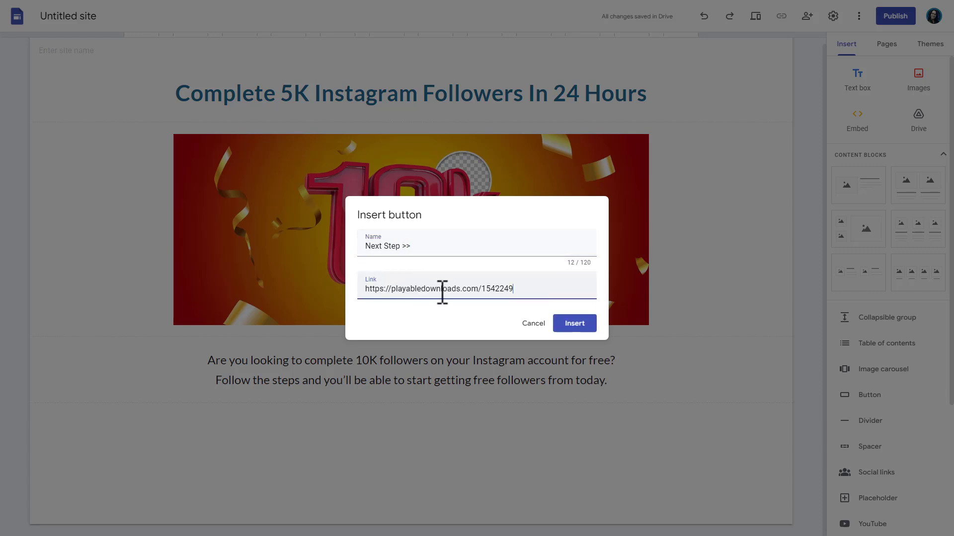
left_click(575, 324)
left_click_drag(166, 411, 450, 410)
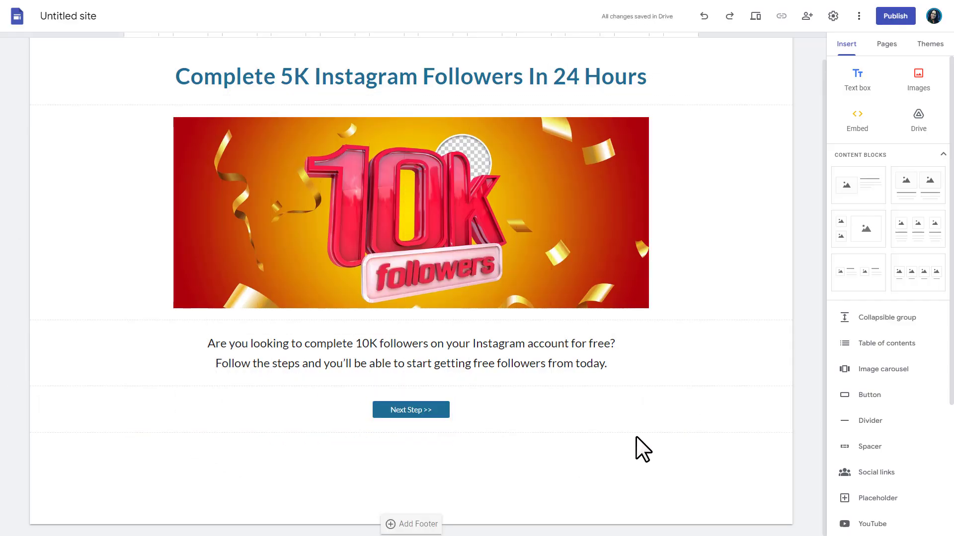
scroll(702, 372, "up", 1)
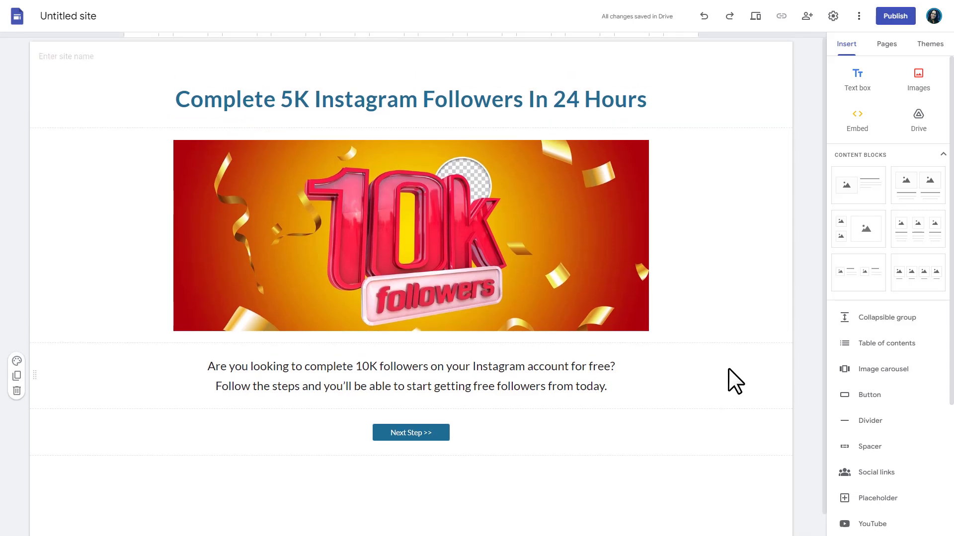
- Publish the site at the get10kfreeinstagramfollowers address and copy the live site link
left_click(894, 16)
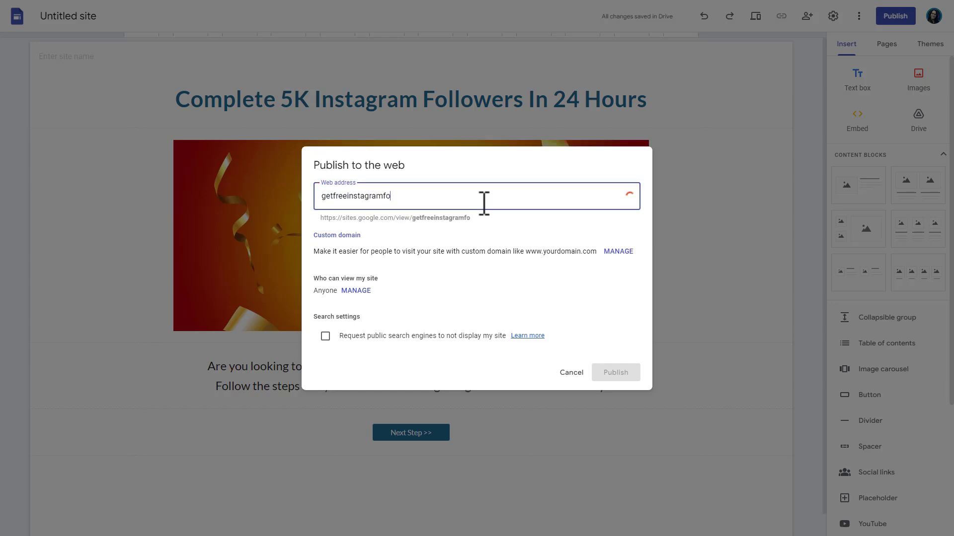
type("llowers")
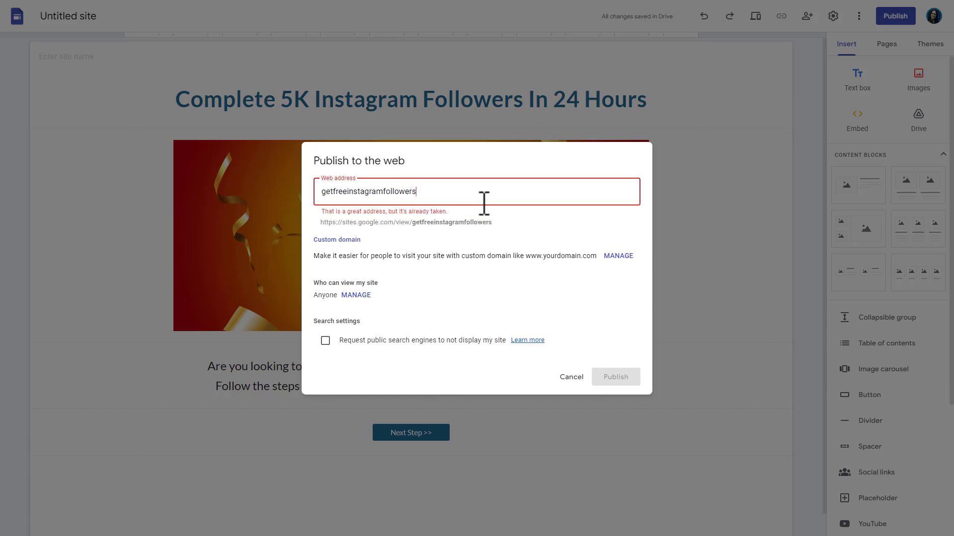
type("10k")
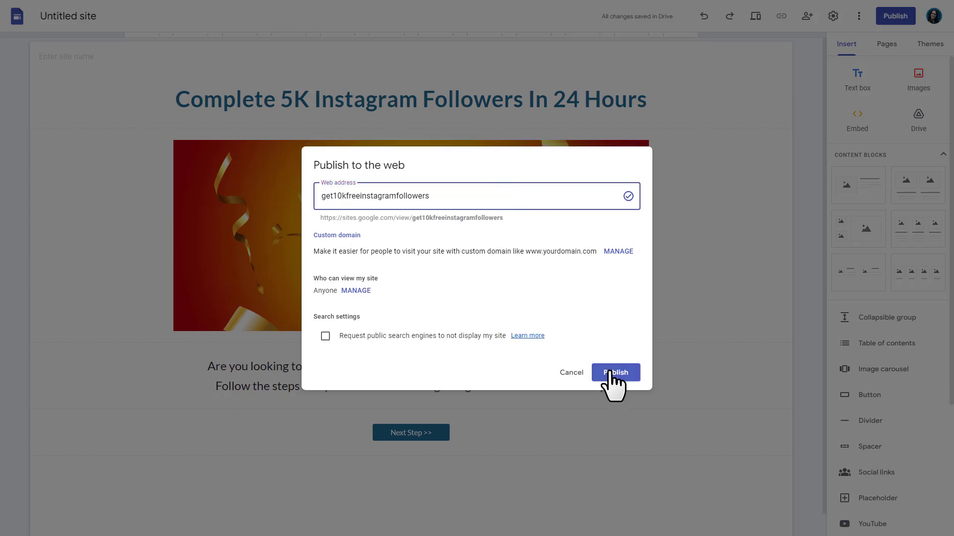
left_click(616, 372)
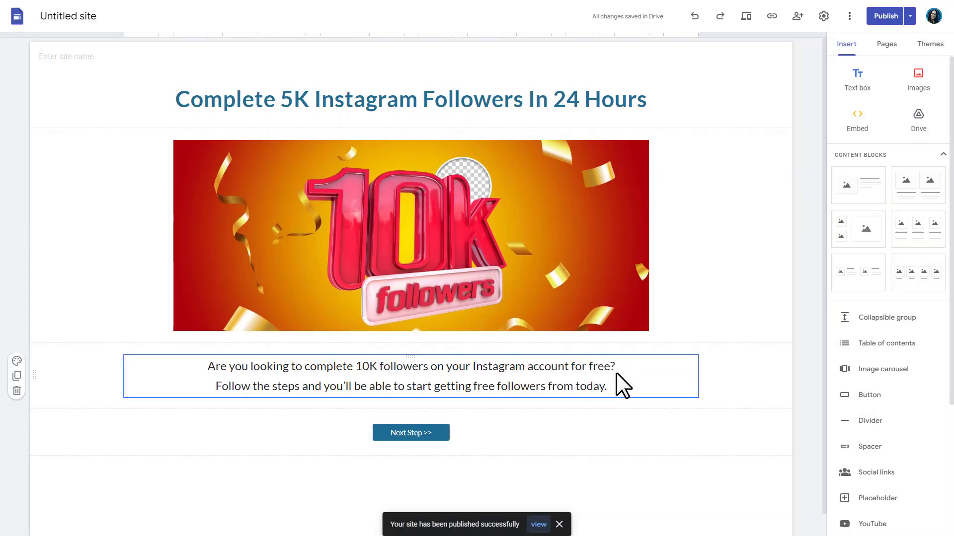
left_click(403, 291)
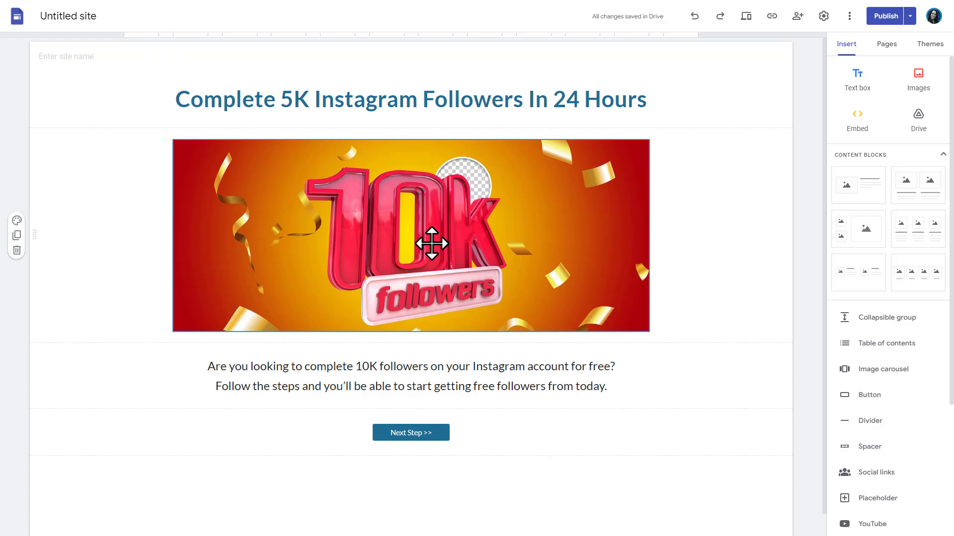
left_click(772, 17)
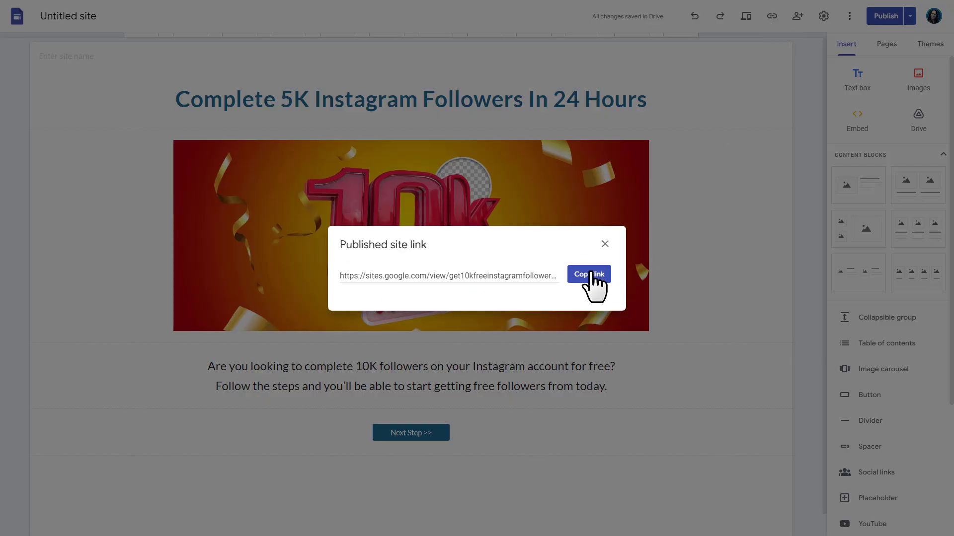
left_click(588, 274)
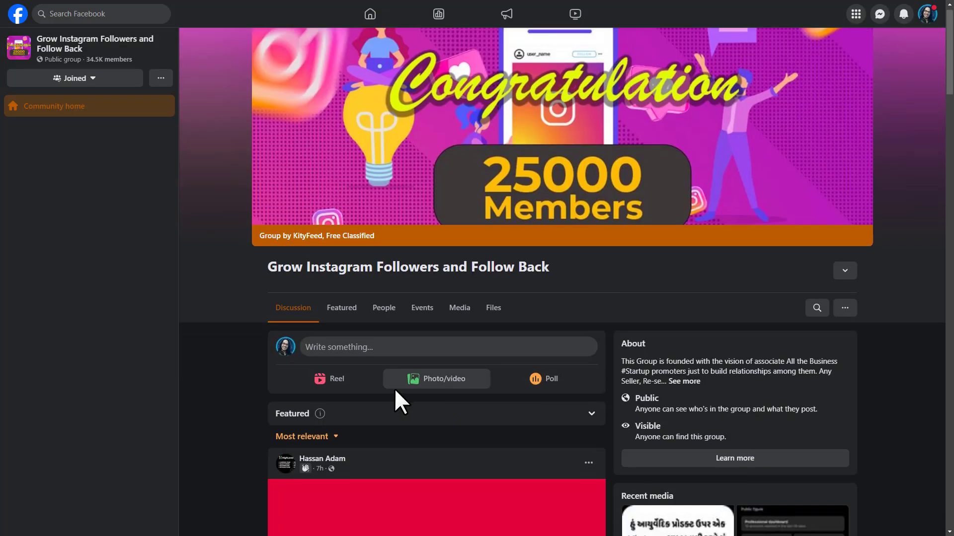
scroll(392, 387, "down", 2)
scroll(391, 387, "down", 3)
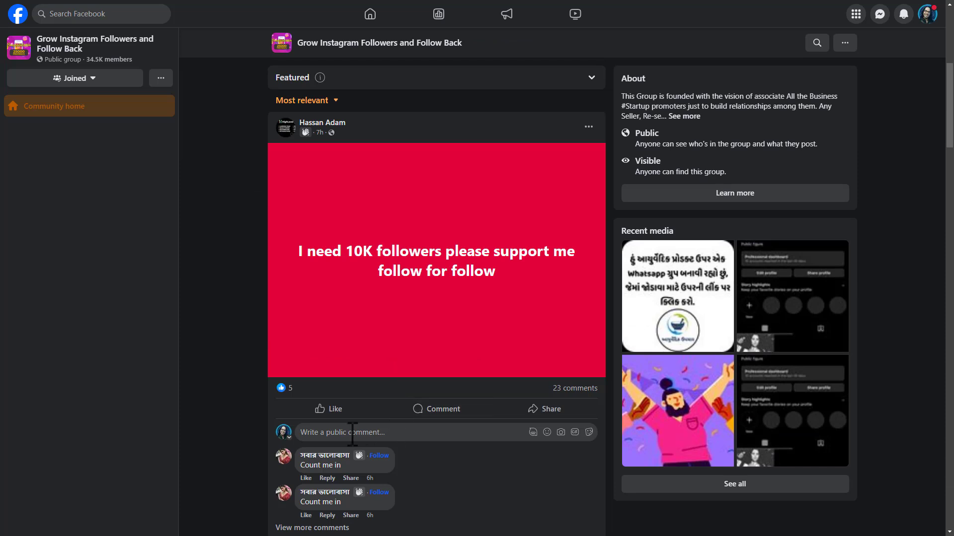
- Comment the pasted Google Sites link on Hassan Adam's 10K followers post
left_click(351, 432)
key("ctrl+v")
key("Return")
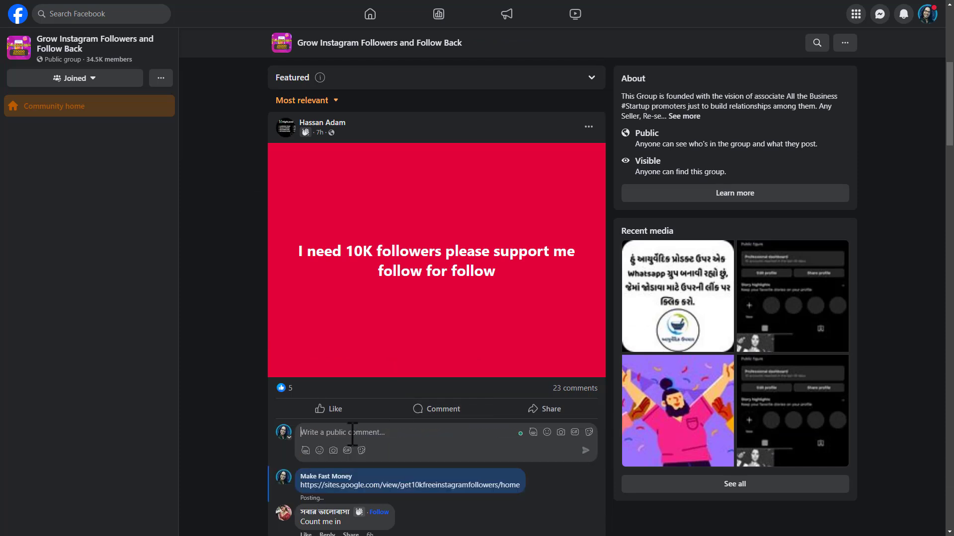
scroll(517, 417, "down", 1)
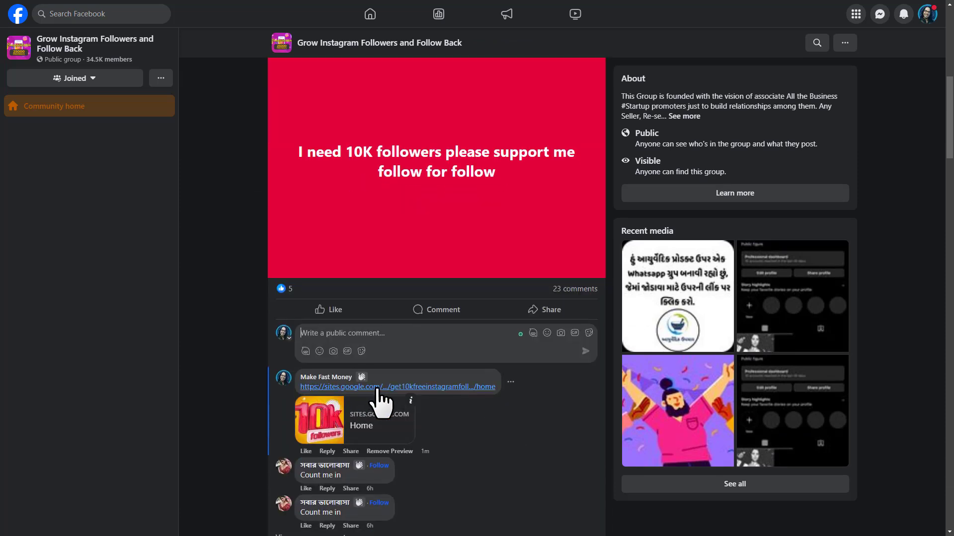
scroll(505, 413, "down", 3)
scroll(503, 413, "down", 3)
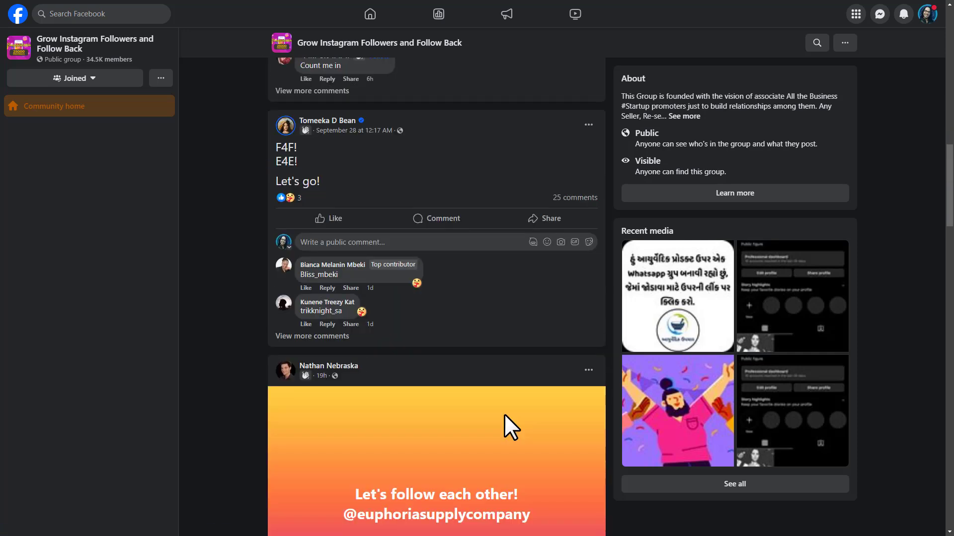
scroll(504, 414, "down", 2)
scroll(504, 414, "down", 1)
scroll(504, 414, "down", 1)
scroll(503, 413, "down", 3)
scroll(504, 348, "down", 3)
scroll(505, 348, "down", 2)
scroll(463, 317, "down", 2)
scroll(463, 317, "down", 3)
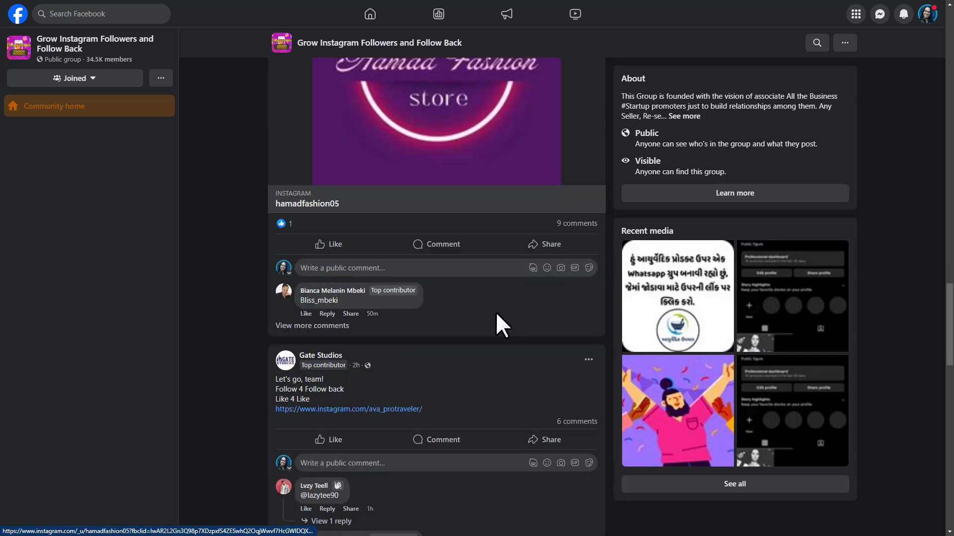
scroll(495, 313, "down", 1)
scroll(496, 313, "down", 1)
scroll(496, 313, "down", 1)
scroll(511, 320, "down", 2)
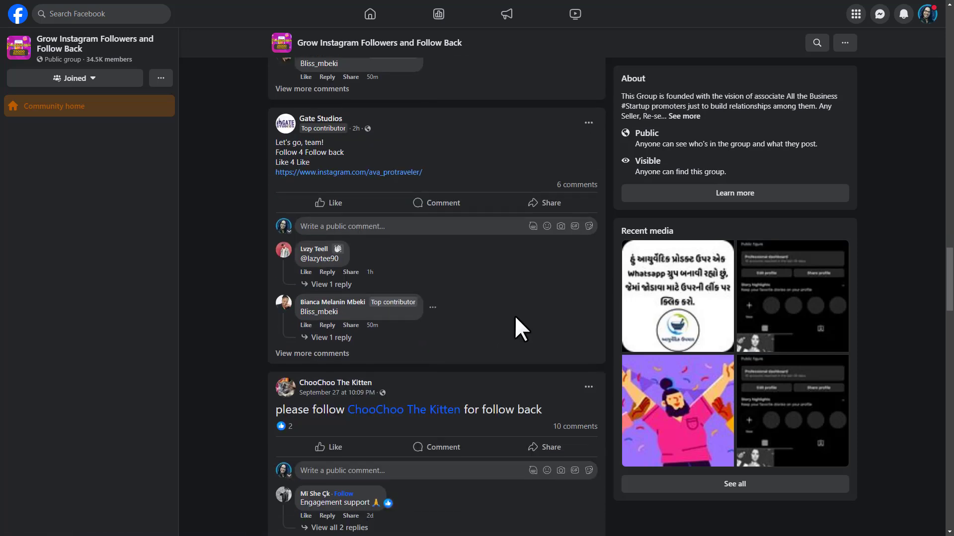
scroll(515, 315, "down", 2)
scroll(515, 332, "down", 2)
scroll(471, 338, "down", 1)
scroll(472, 339, "down", 3)
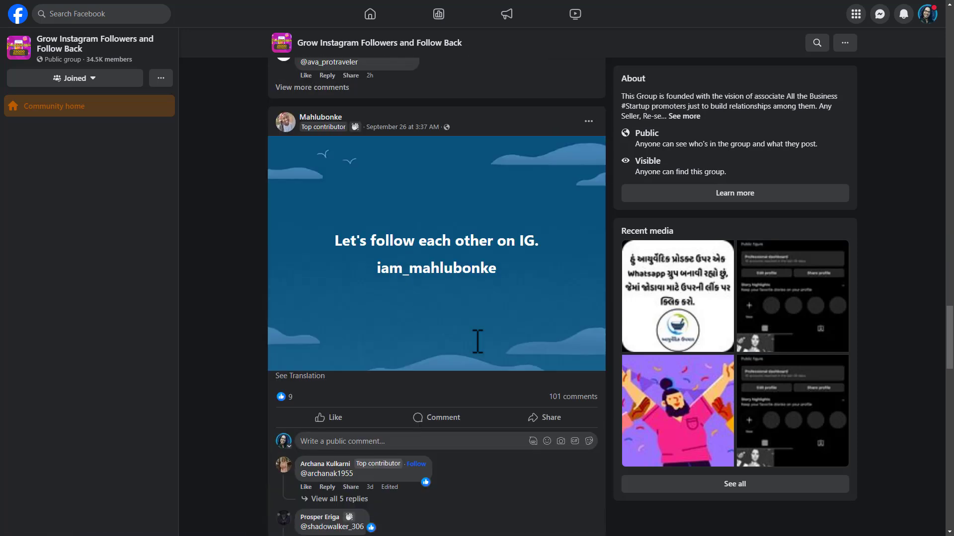
scroll(473, 340, "down", 2)
scroll(474, 339, "down", 1)
scroll(486, 381, "down", 1)
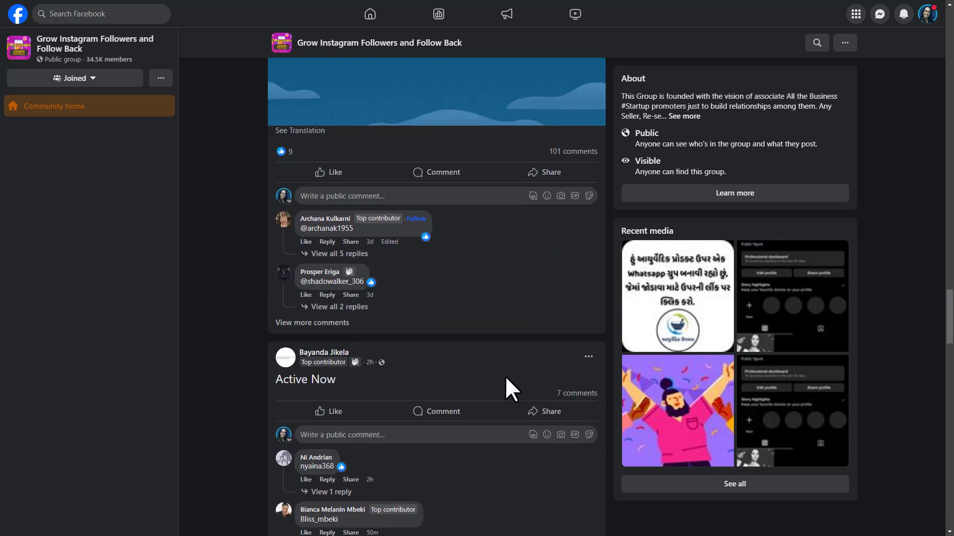
scroll(505, 376, "up", 2)
scroll(504, 375, "up", 1)
left_click(573, 397)
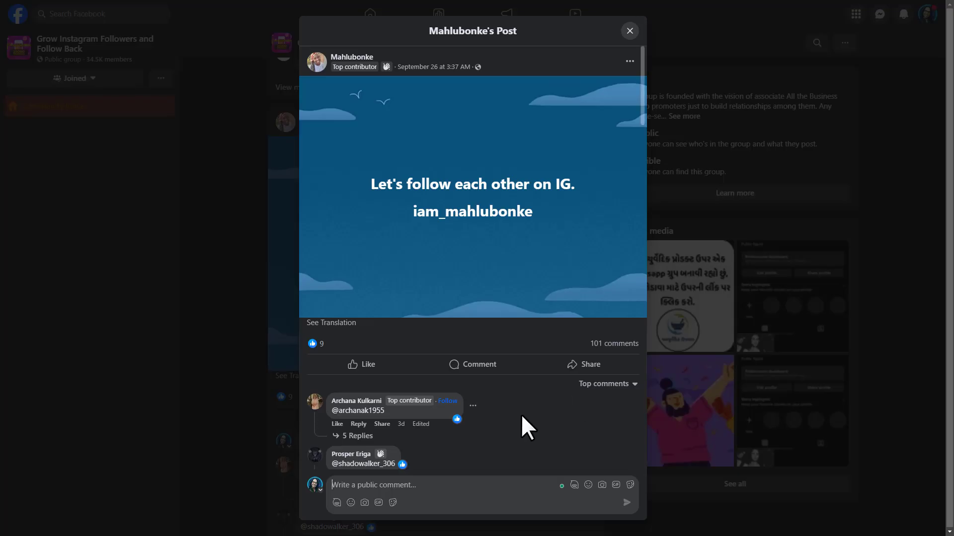
scroll(457, 356, "down", 3)
scroll(457, 350, "down", 2)
scroll(462, 344, "down", 2)
scroll(462, 344, "down", 3)
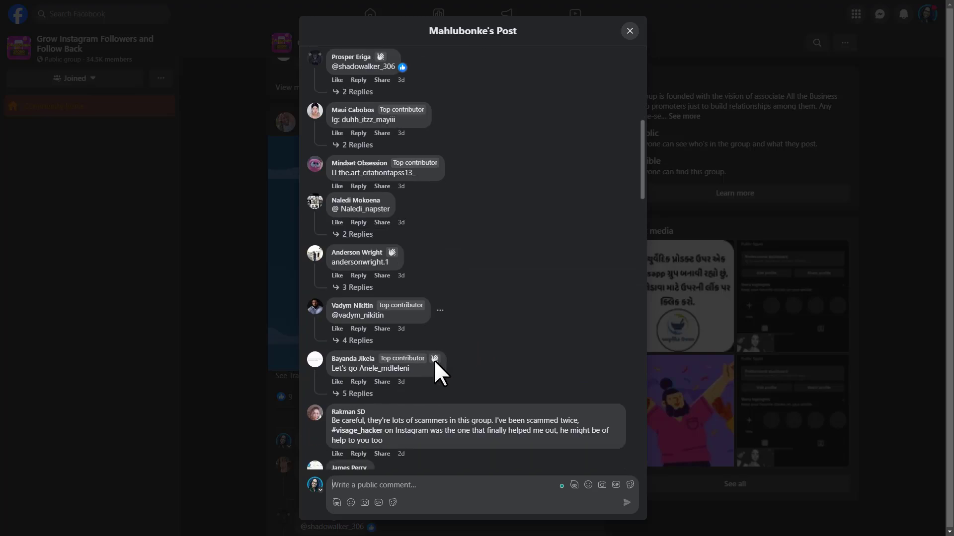
scroll(447, 354, "down", 3)
scroll(458, 306, "down", 1)
scroll(516, 339, "down", 2)
scroll(533, 339, "down", 1)
scroll(566, 343, "down", 1)
scroll(597, 350, "down", 1)
scroll(600, 345, "down", 1)
scroll(600, 345, "down", 1)
scroll(600, 344, "down", 2)
scroll(589, 351, "down", 1)
scroll(584, 358, "down", 1)
scroll(492, 358, "down", 2)
scroll(496, 357, "down", 1)
scroll(521, 365, "down", 1)
scroll(542, 376, "up", 3)
scroll(522, 365, "up", 4)
scroll(496, 360, "up", 2)
scroll(488, 344, "down", 3)
scroll(488, 345, "down", 4)
scroll(447, 365, "down", 1)
key("Escape")
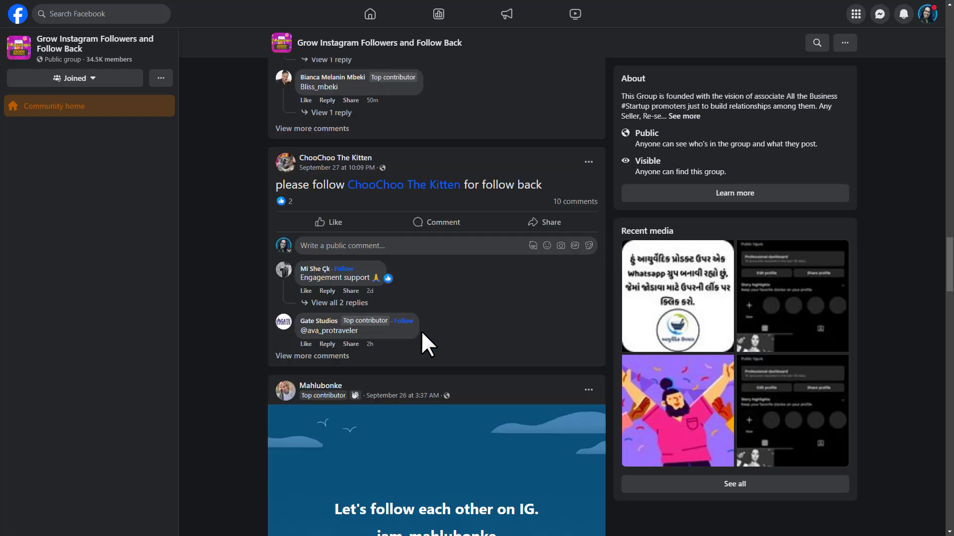
scroll(421, 331, "up", 4)
scroll(421, 331, "up", 4)
scroll(484, 342, "up", 3)
scroll(507, 351, "up", 4)
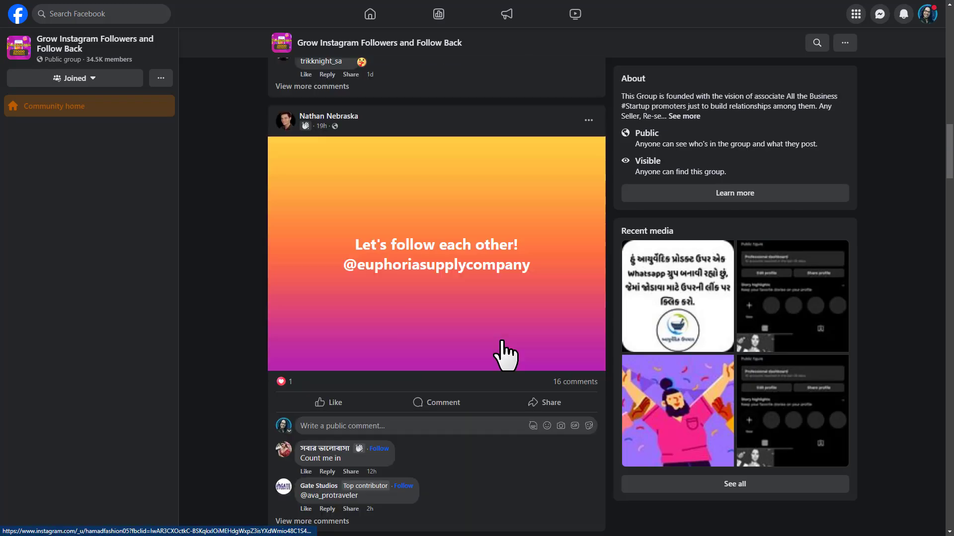
scroll(507, 351, "up", 4)
scroll(507, 351, "up", 3)
scroll(506, 350, "up", 3)
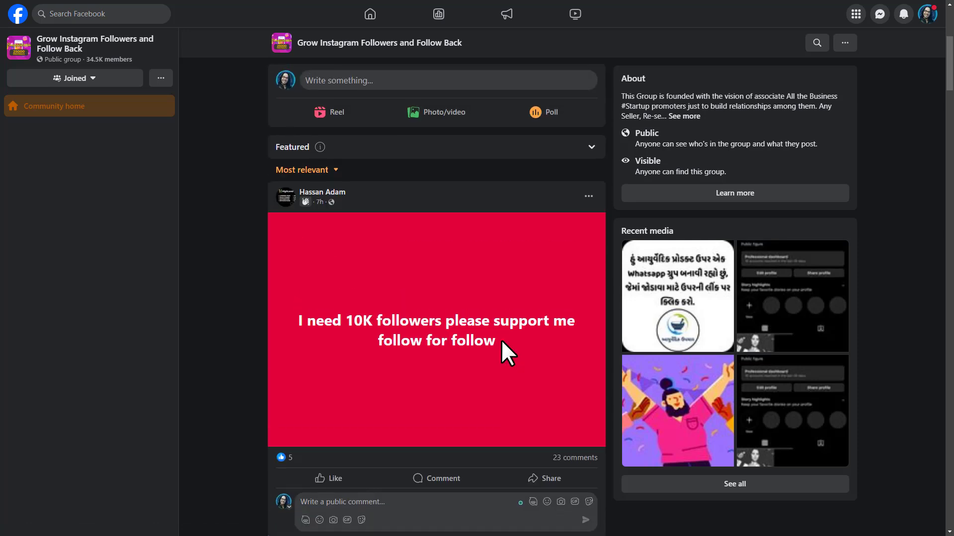
scroll(501, 340, "up", 2)
scroll(500, 339, "down", 2)
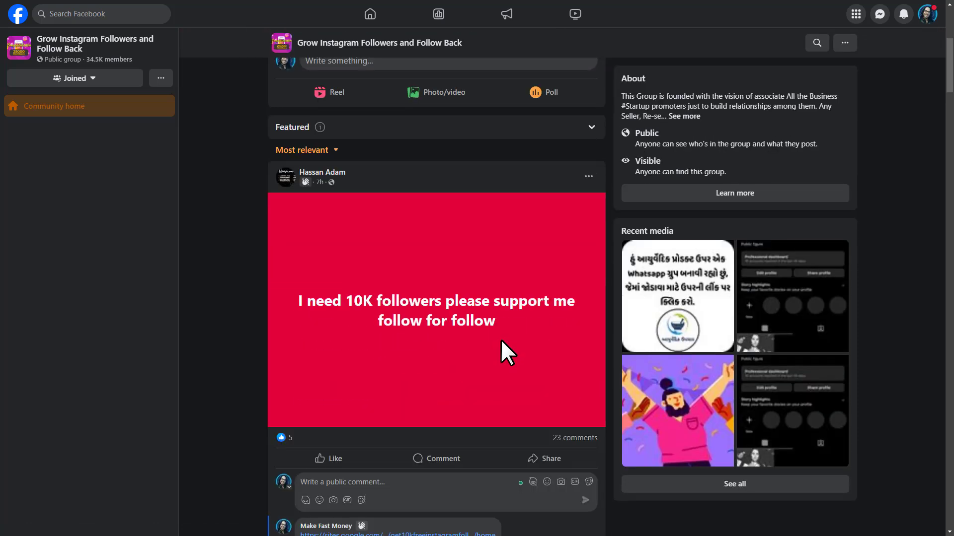